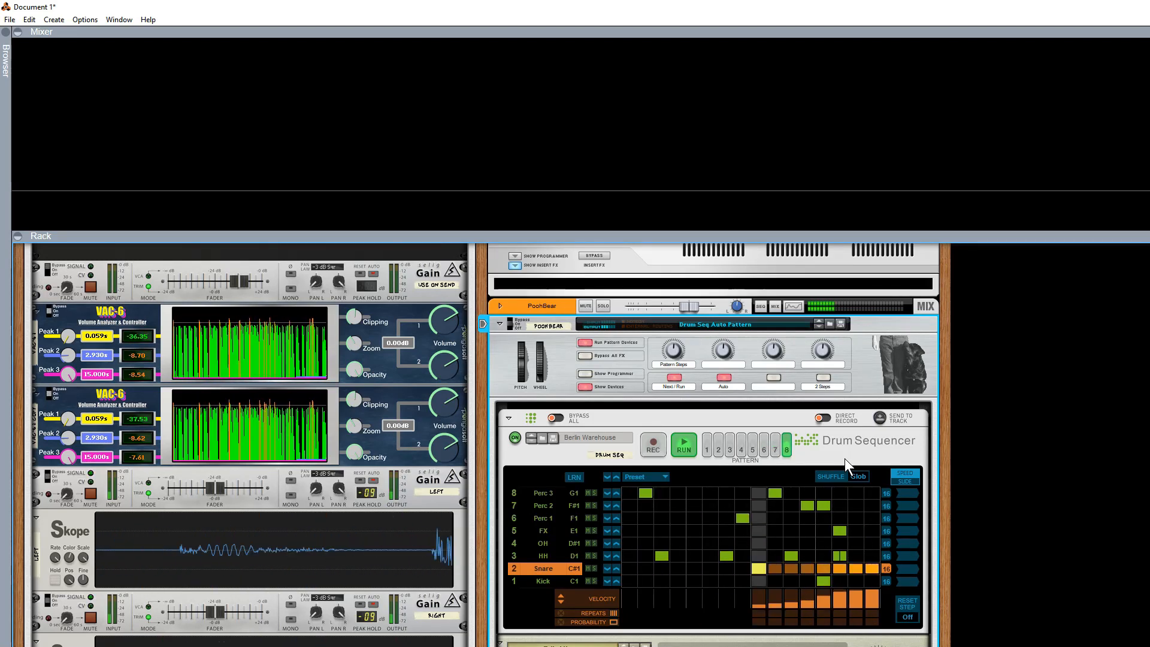
Show the rack in full view and stop the PoohBear Combinator's pattern devices.
{"action": "key", "text": "F7"}
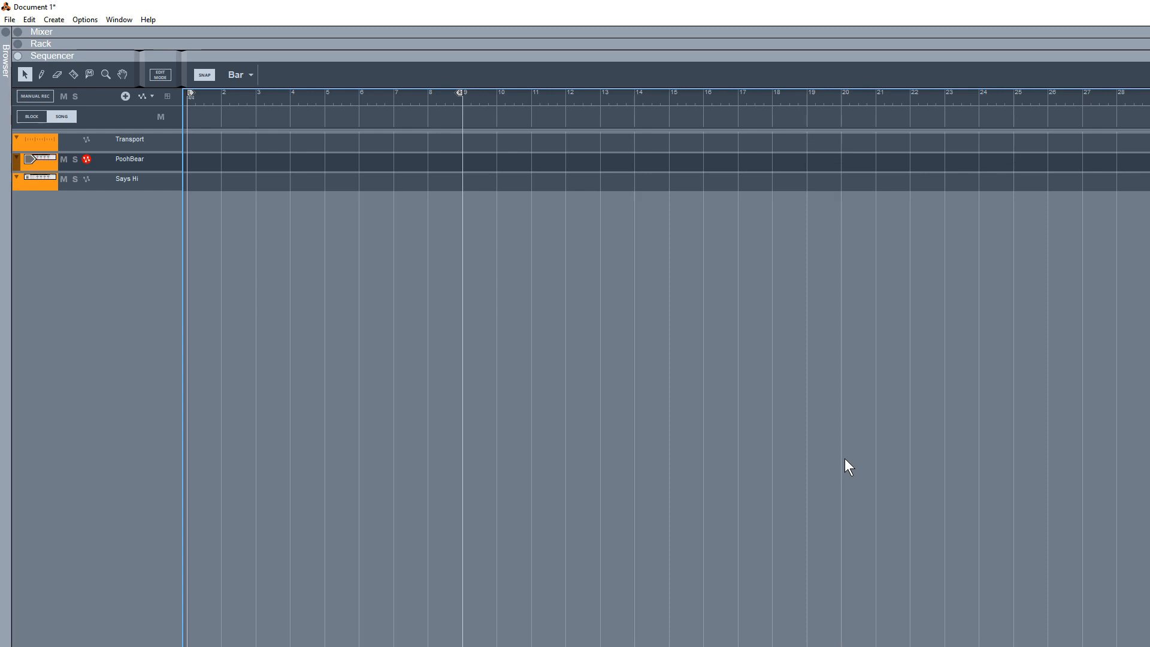
{"action": "key", "text": "F6"}
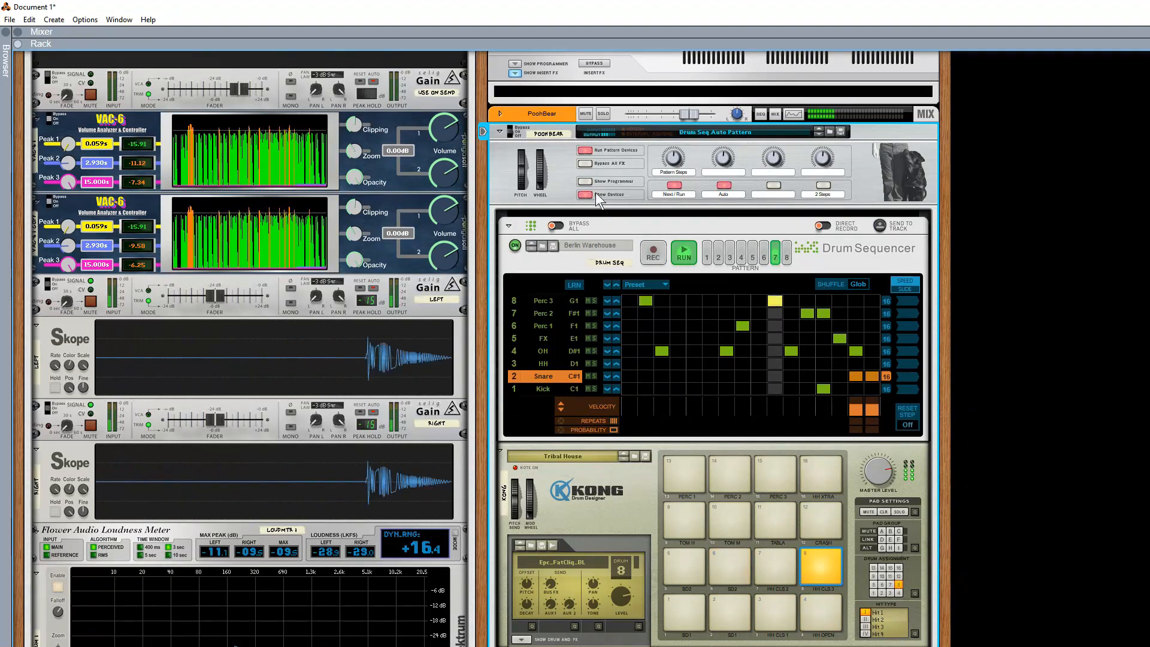
{"action": "left_click", "coordinate": [585, 150]}
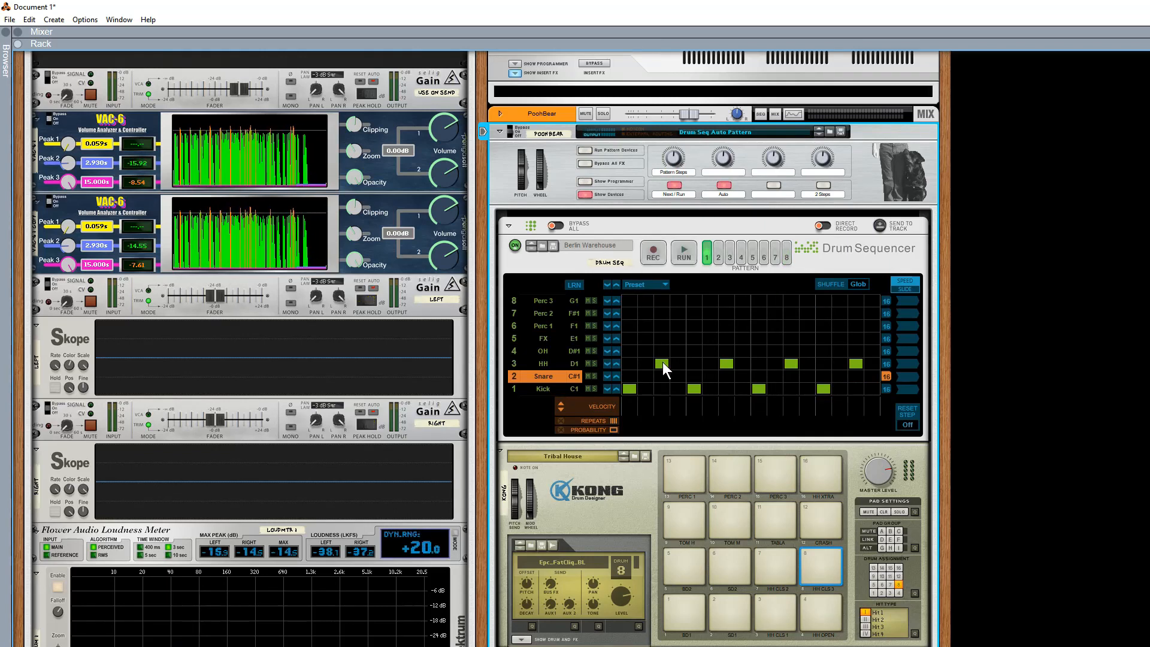
Show the PoohBear Combinator's programmer with its key mapping and modulation routing, and look over its Thor and Drum Sequencer.
{"action": "scroll", "coordinate": [663, 362], "scroll_direction": "down", "scroll_amount": 3}
{"action": "scroll", "coordinate": [662, 362], "scroll_direction": "down", "scroll_amount": 4}
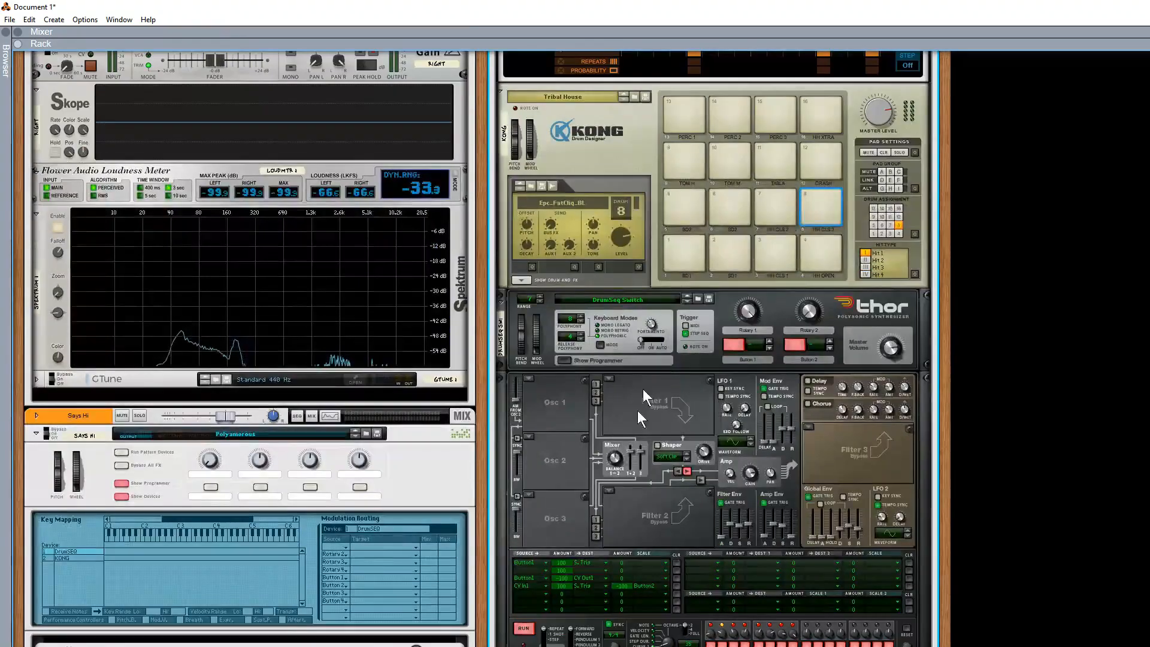
{"action": "scroll", "coordinate": [623, 447], "scroll_direction": "down", "scroll_amount": 2}
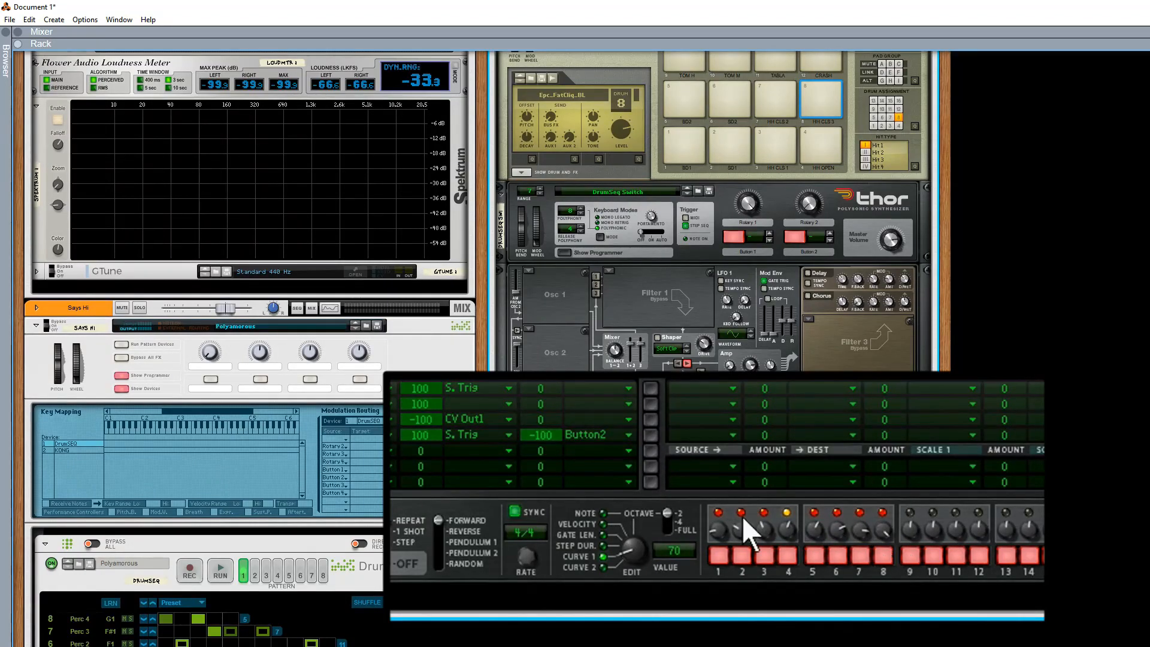
{"action": "scroll", "coordinate": [671, 440], "scroll_direction": "up", "scroll_amount": 7}
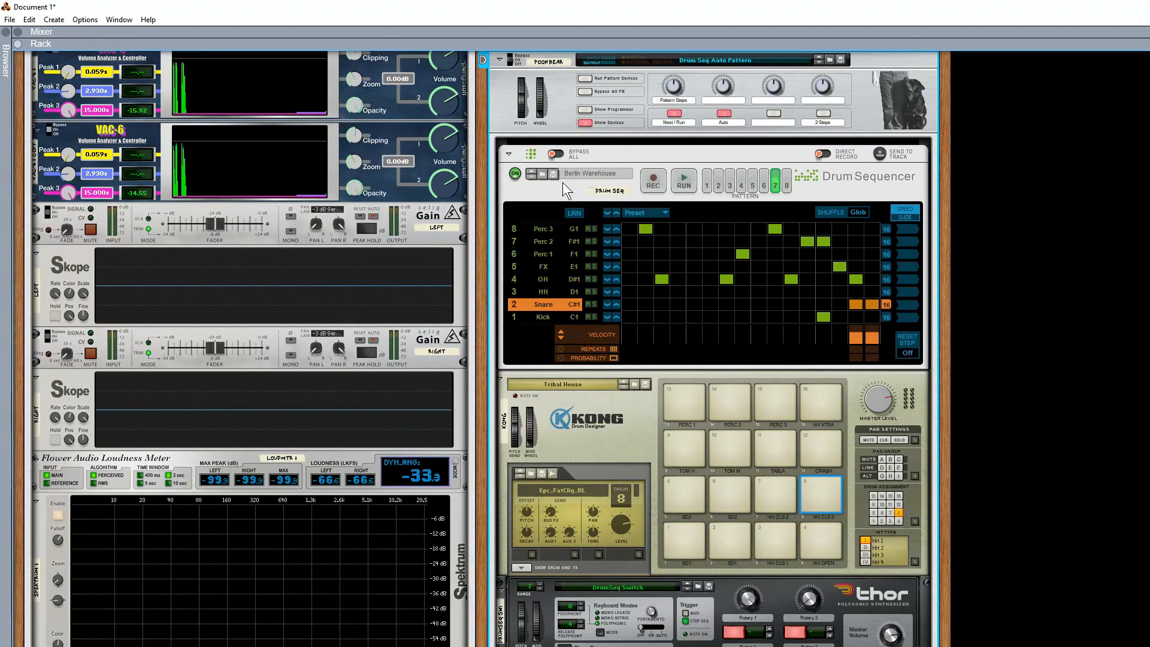
{"action": "left_click", "coordinate": [585, 110]}
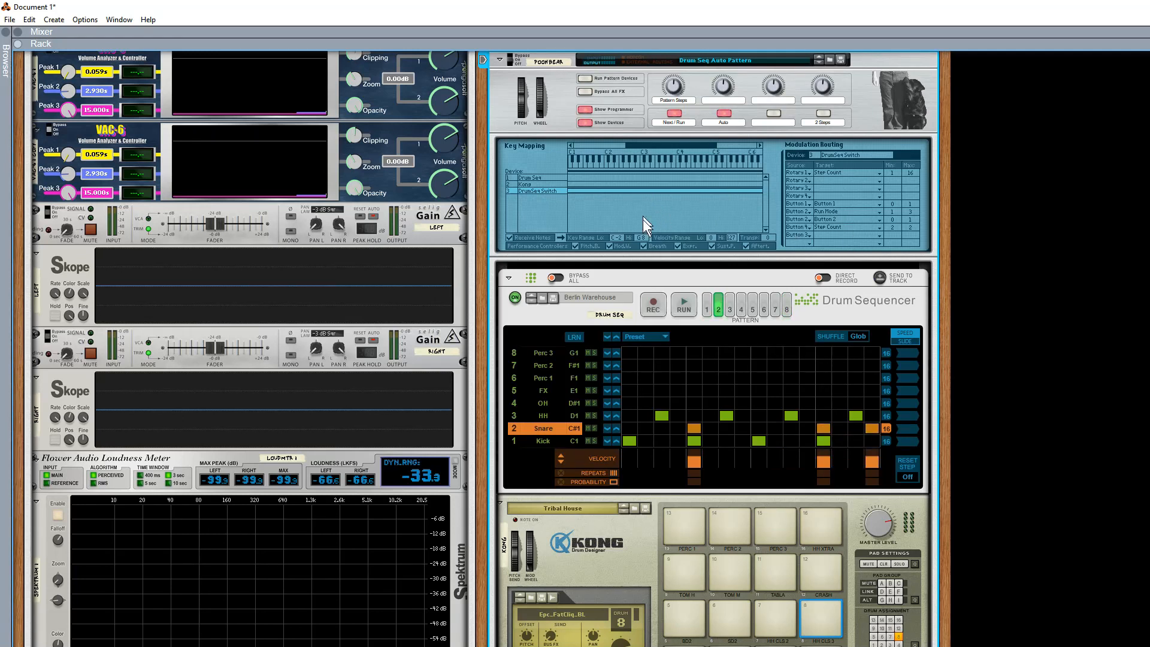
{"action": "scroll", "coordinate": [653, 210], "scroll_direction": "down", "scroll_amount": 10}
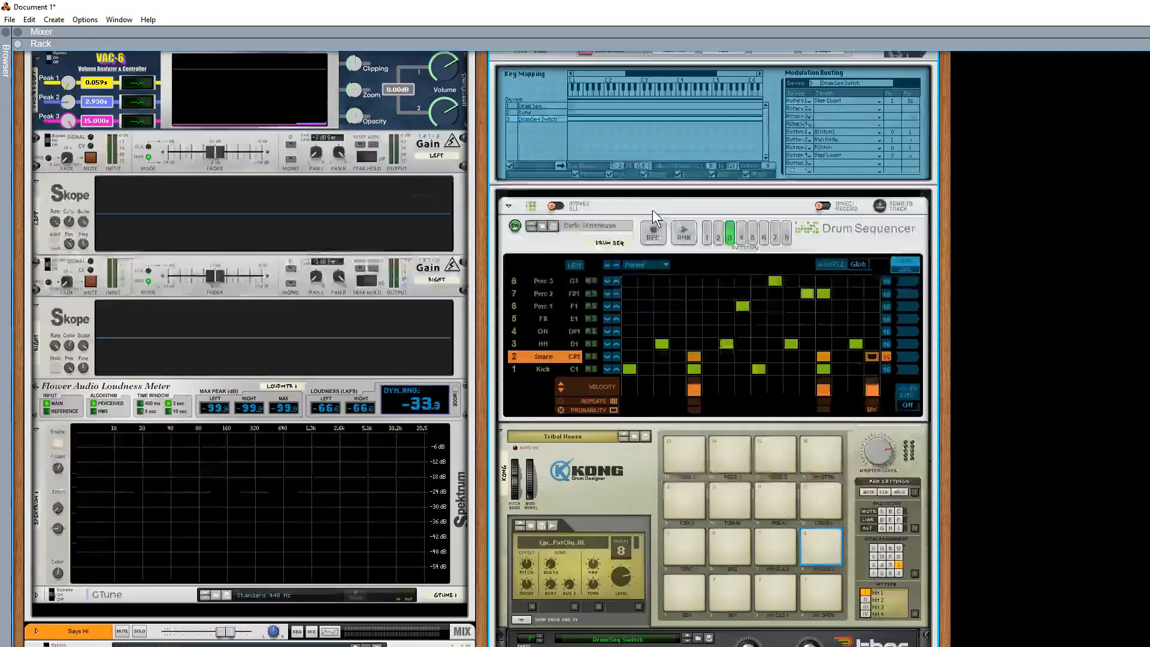
{"action": "scroll", "coordinate": [769, 274], "scroll_direction": "up", "scroll_amount": 9}
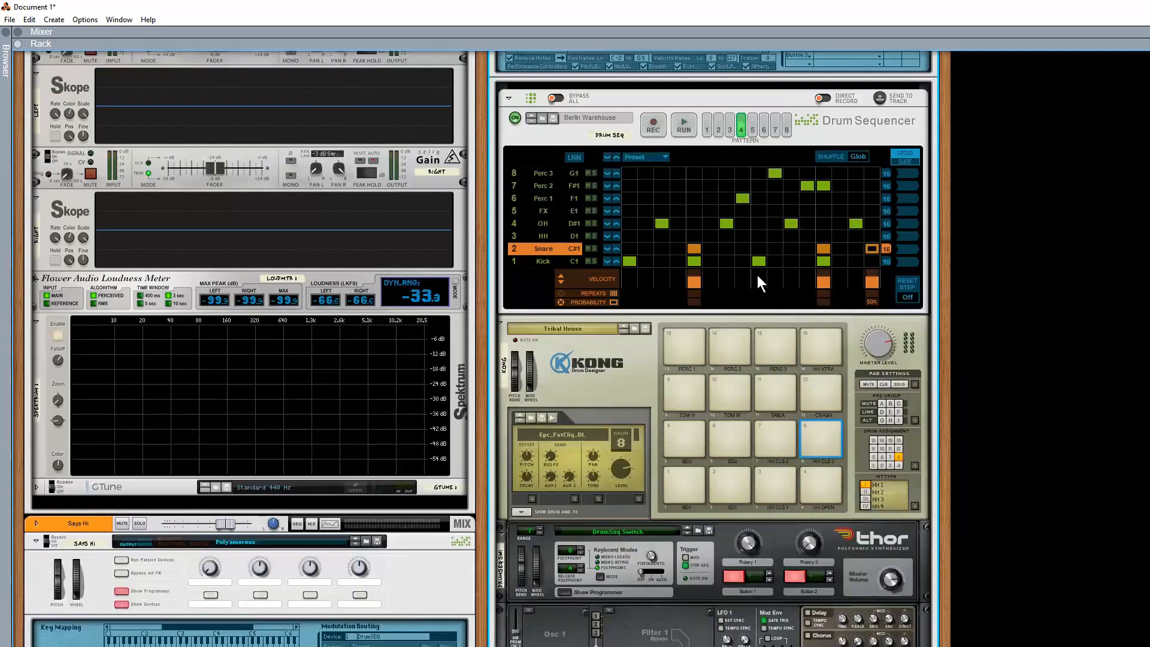
{"action": "scroll", "coordinate": [702, 74], "scroll_direction": "up", "scroll_amount": 2}
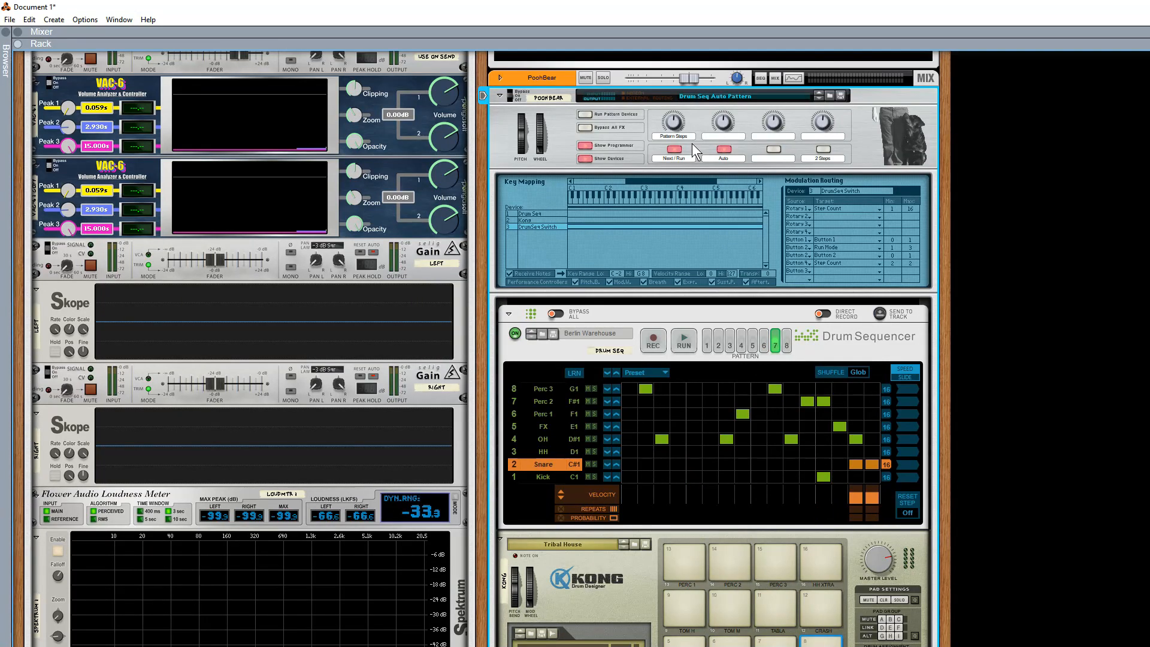
Run the PoohBear pattern devices and toggle Auto pattern switching, leaving it off to hold pattern 2.
{"action": "left_click", "coordinate": [586, 115]}
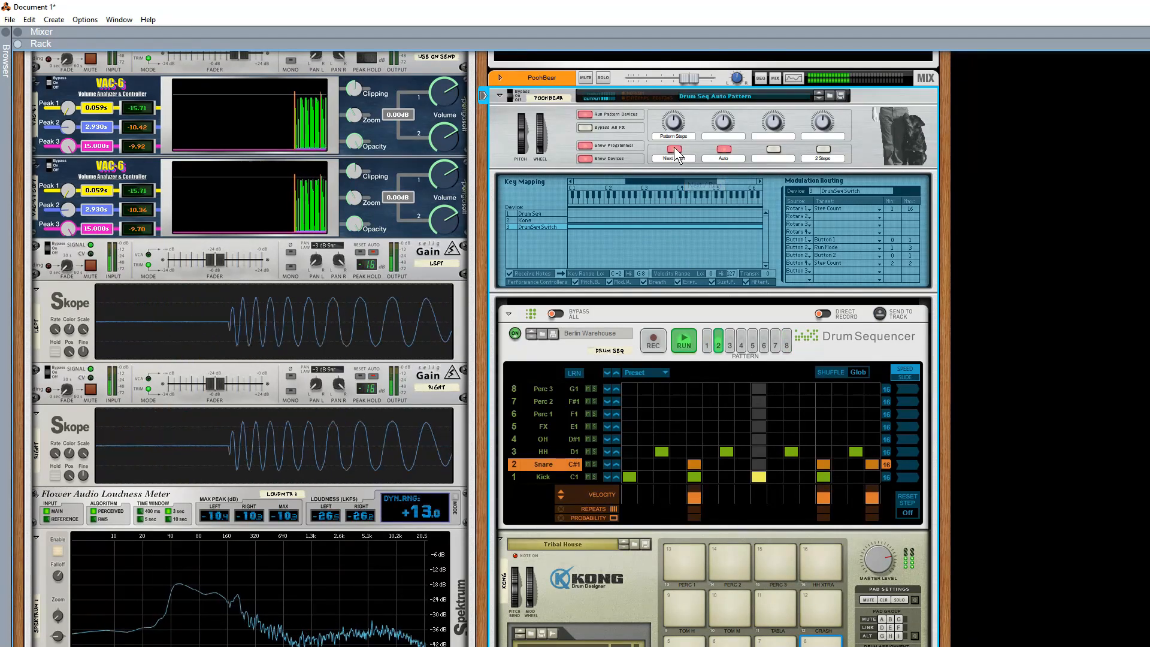
{"action": "left_click", "coordinate": [725, 149]}
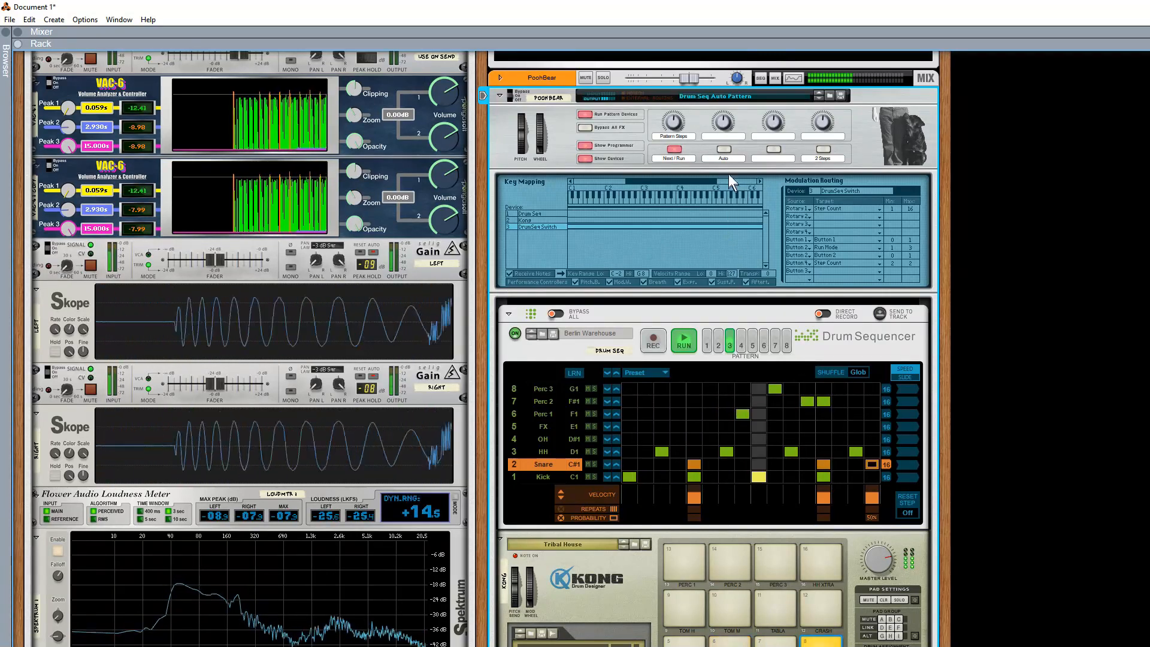
{"action": "left_click", "coordinate": [726, 149]}
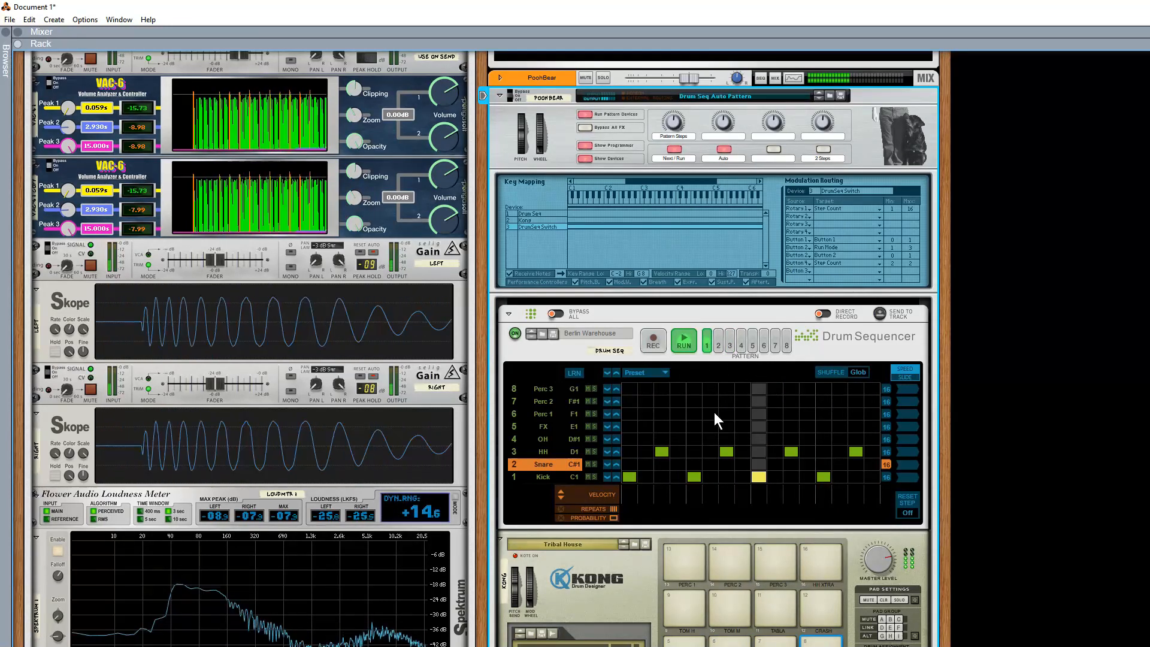
{"action": "left_click", "coordinate": [724, 150]}
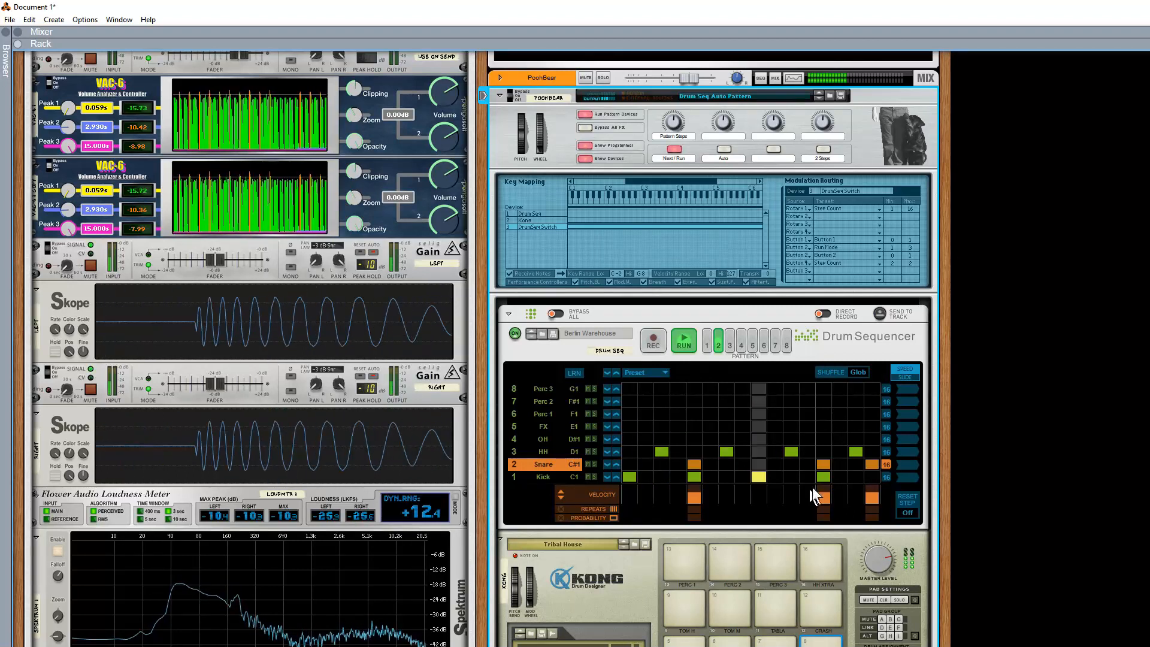
Remove the snare hits on steps 13 and 5 of pattern 2 in the Berlin Warehouse Drum Sequencer.
{"action": "left_click", "coordinate": [824, 465]}
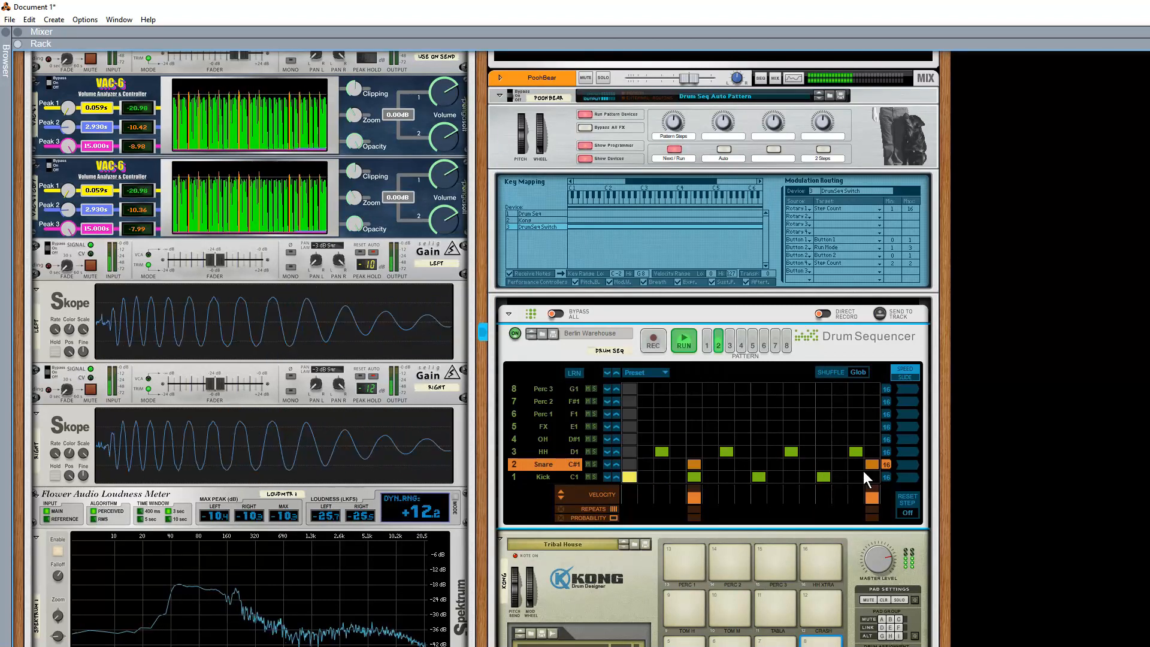
{"action": "left_click", "coordinate": [695, 464]}
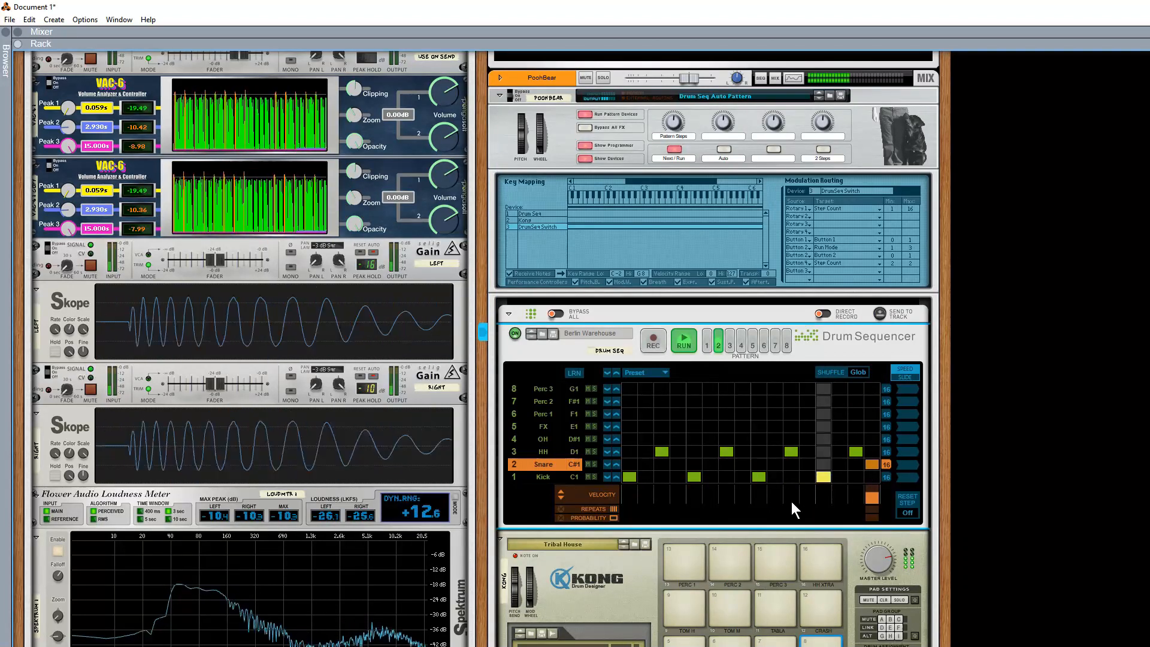
Try FX hits on steps 6 and 10 of pattern 2 and clear them again.
{"action": "left_click", "coordinate": [712, 426]}
{"action": "left_click", "coordinate": [774, 426]}
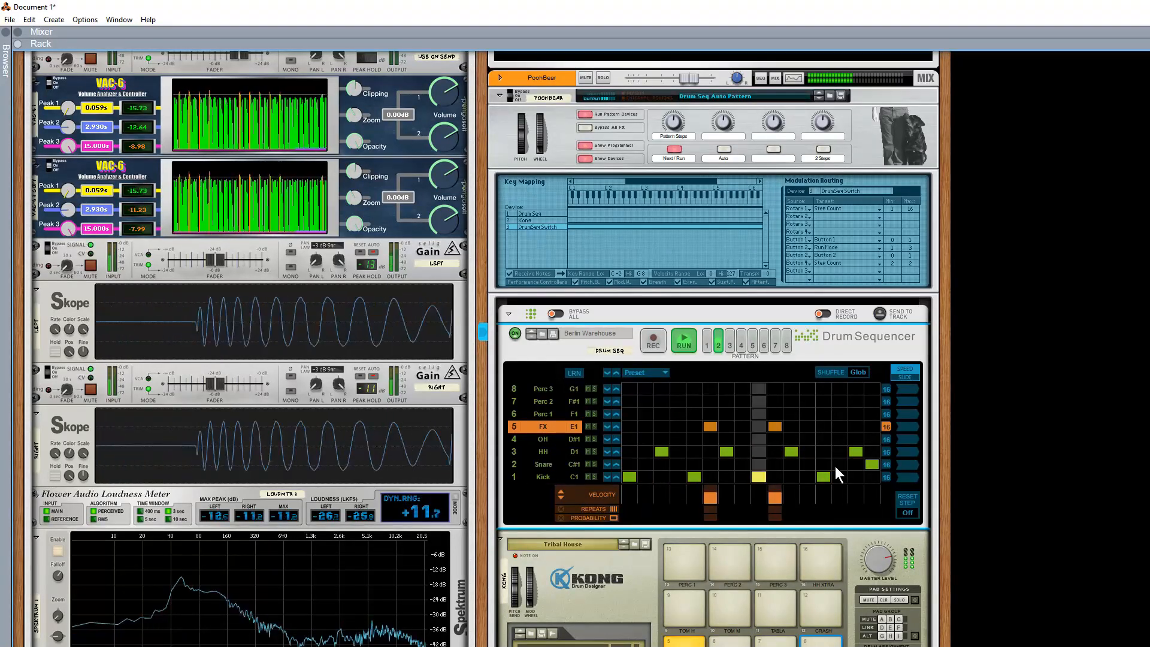
{"action": "left_click", "coordinate": [774, 426]}
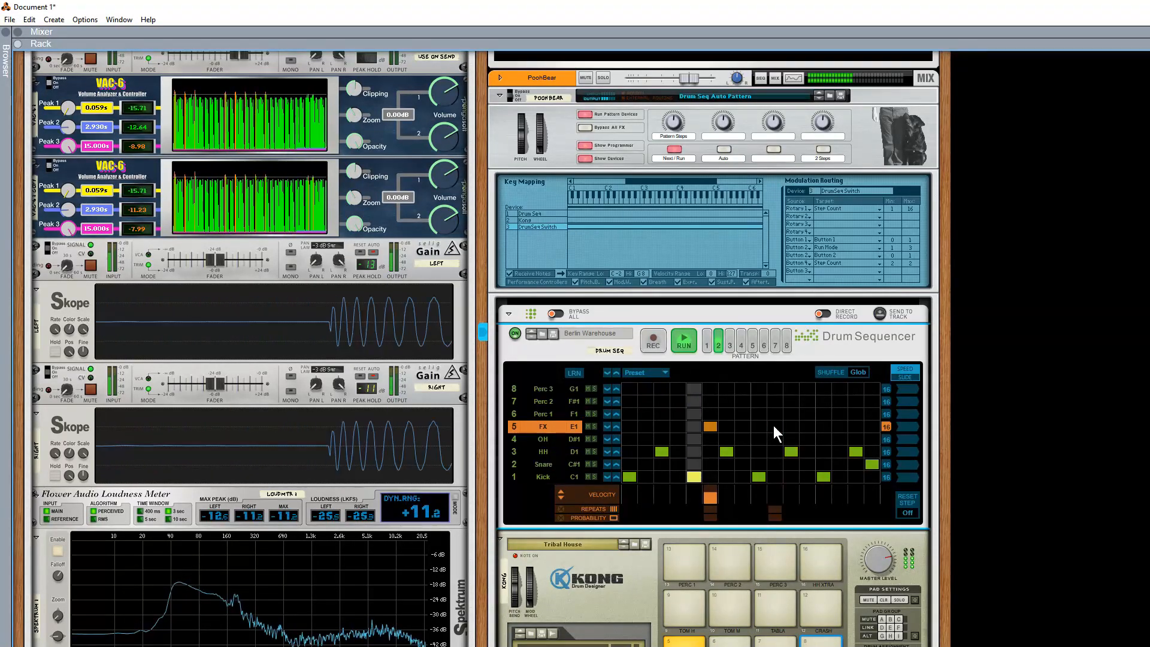
{"action": "left_click", "coordinate": [712, 425]}
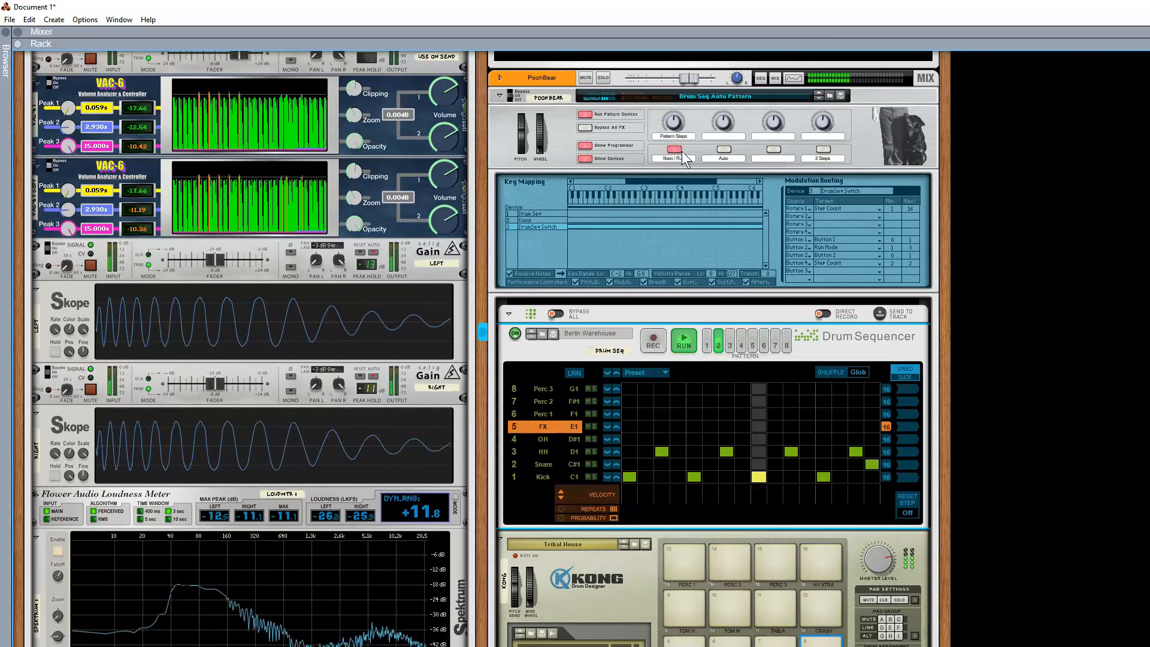
With Auto off, advance the running Drum Sequencer manually with Next / Run until it reaches pattern 6.
{"action": "left_click", "coordinate": [723, 150]}
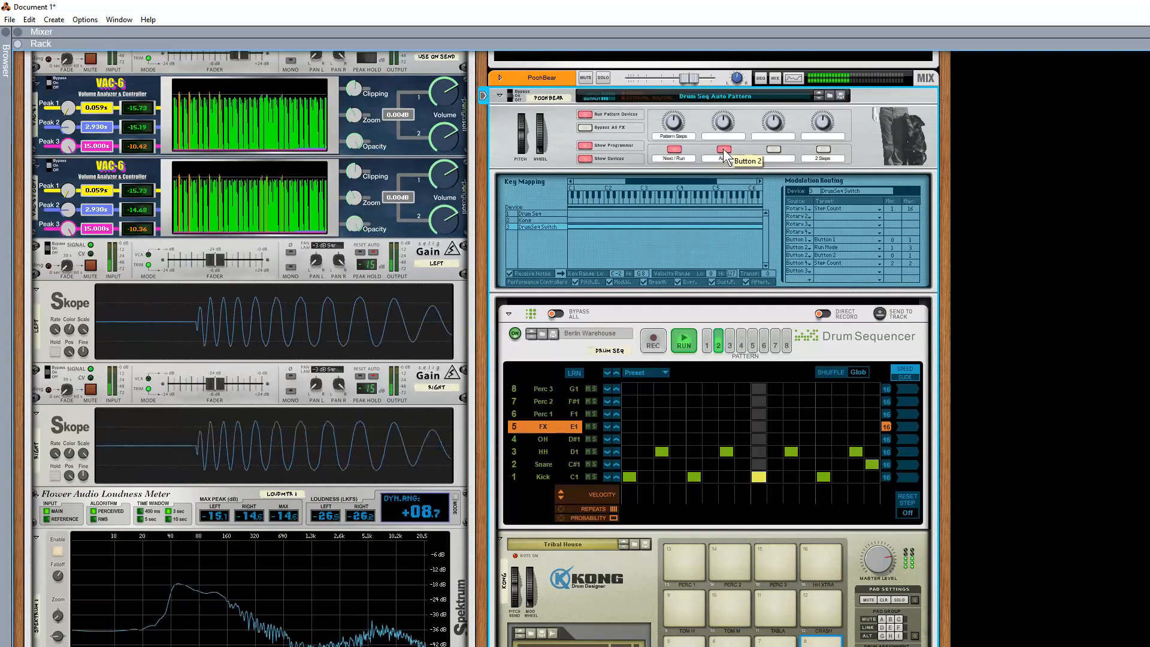
{"action": "left_click", "coordinate": [675, 149]}
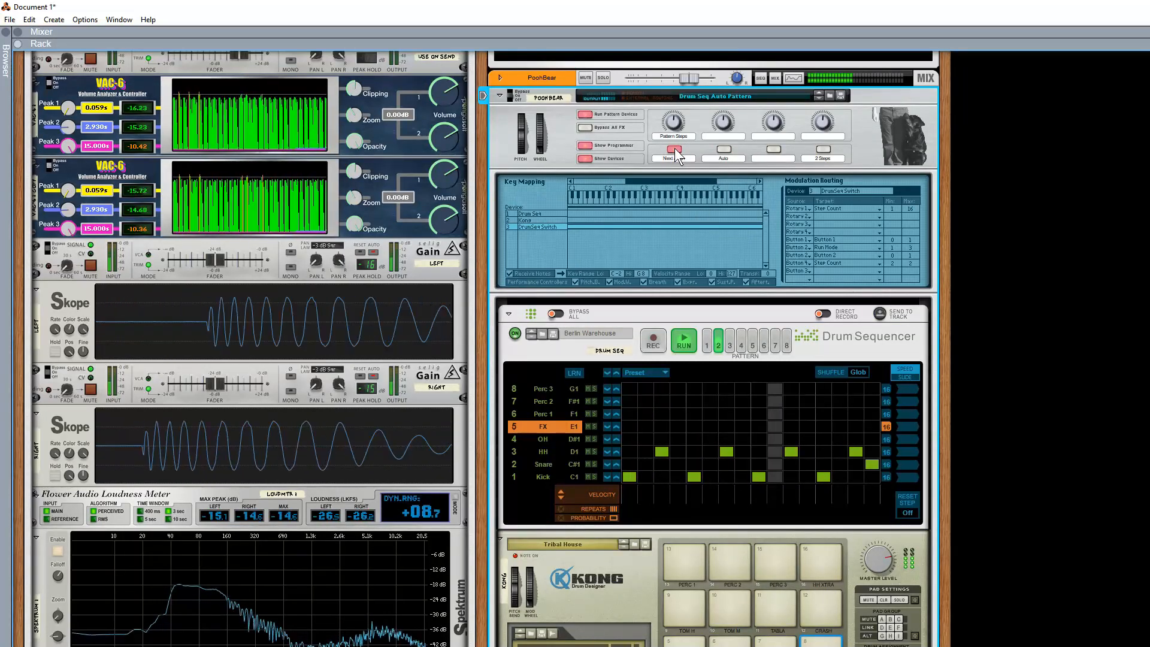
{"action": "left_click", "coordinate": [675, 149]}
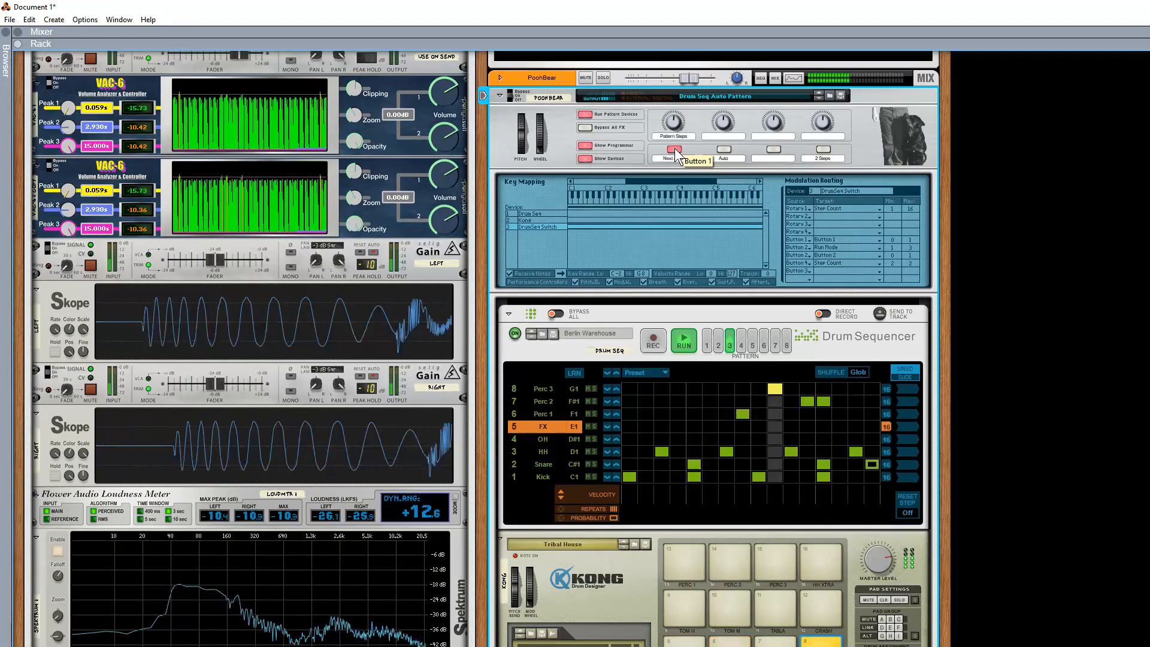
{"action": "left_click", "coordinate": [675, 149]}
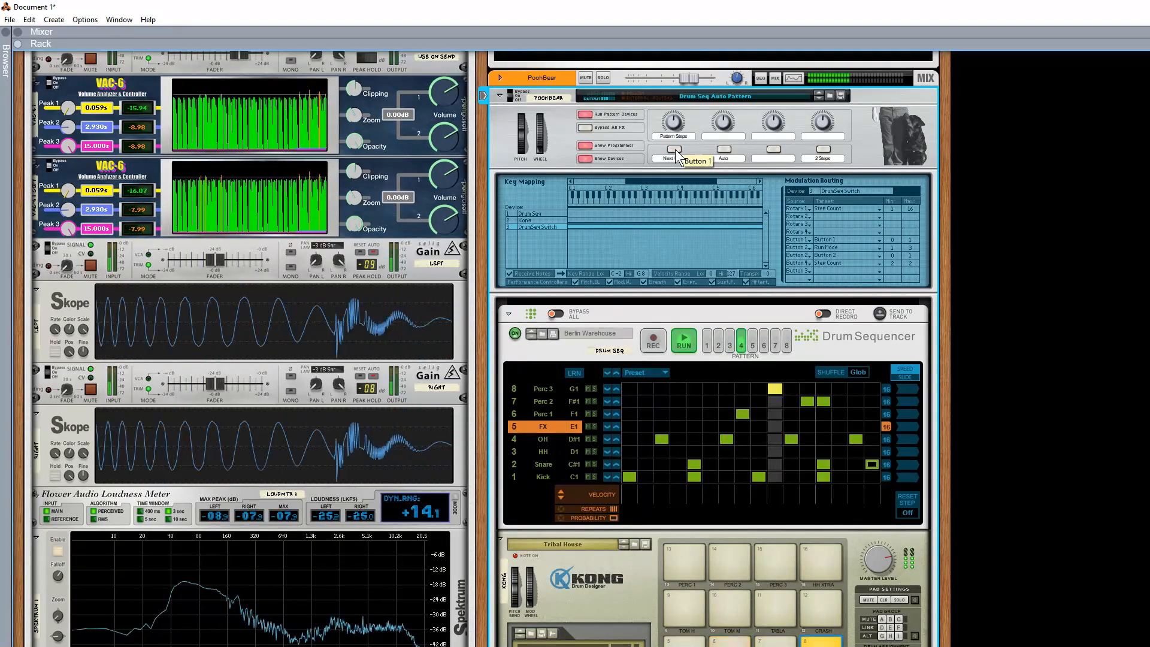
{"action": "left_click", "coordinate": [752, 347]}
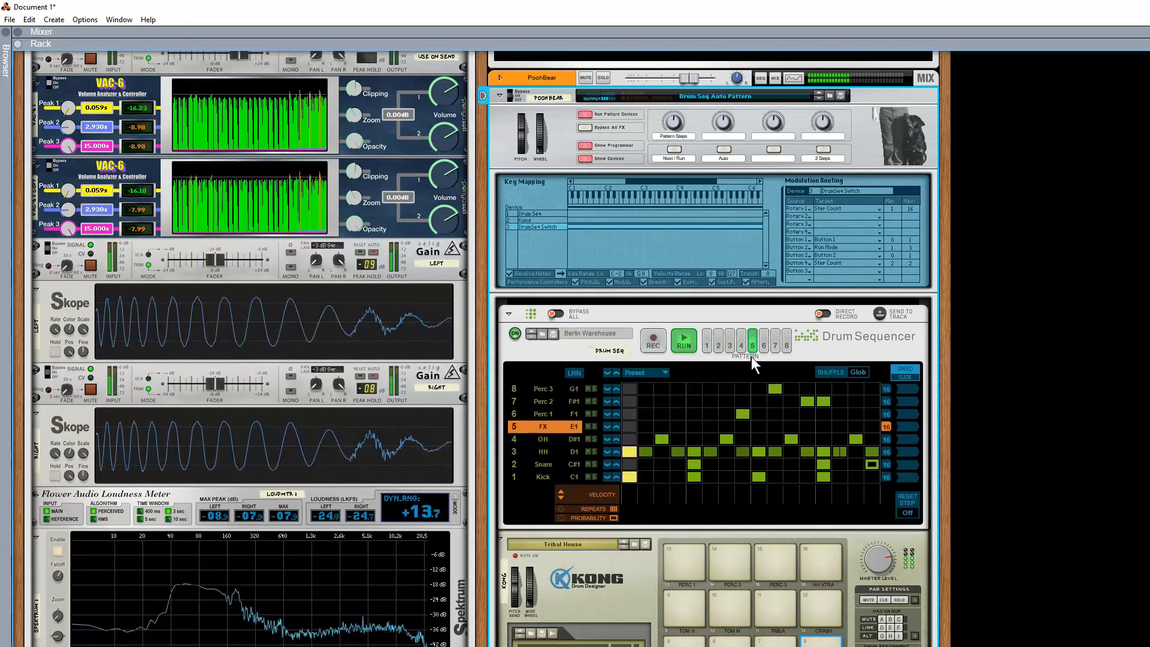
{"action": "left_click", "coordinate": [674, 149]}
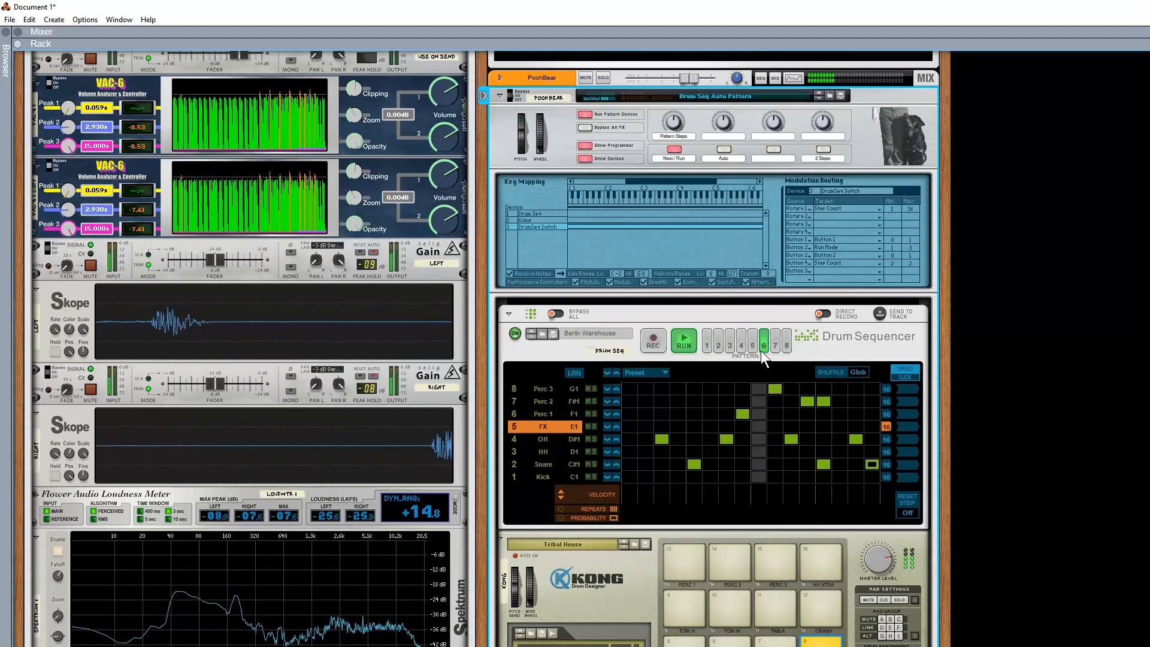
Turn Auto pattern switching back on and stop the PoohBear pattern devices after listening.
{"action": "left_click", "coordinate": [725, 150]}
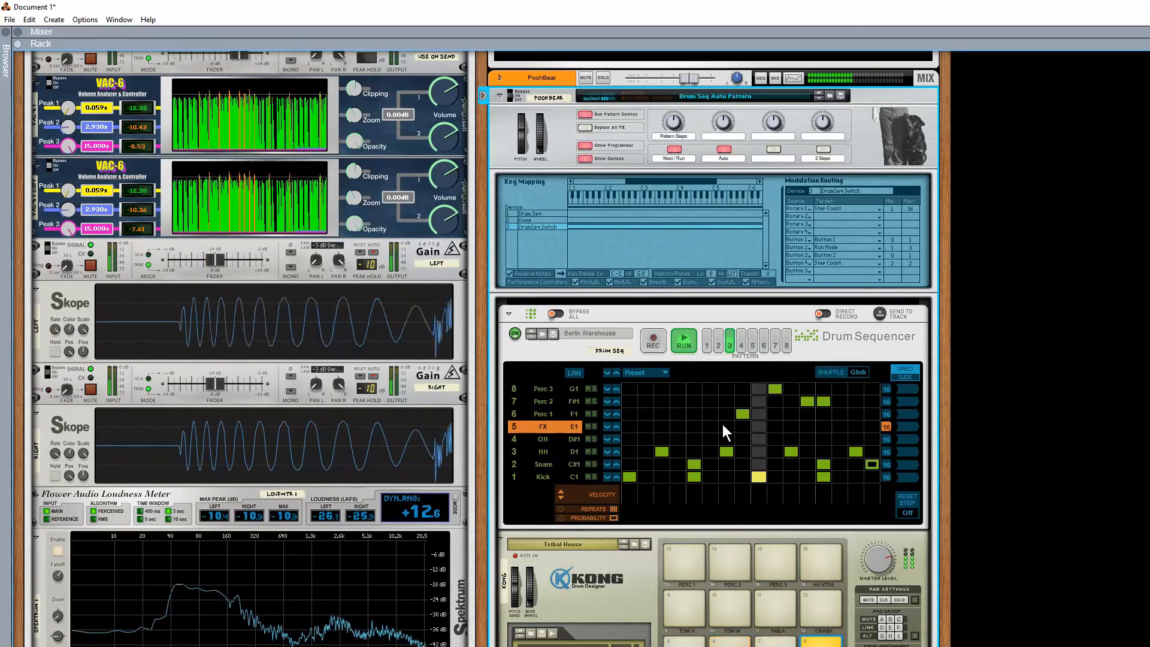
{"action": "left_click", "coordinate": [585, 114]}
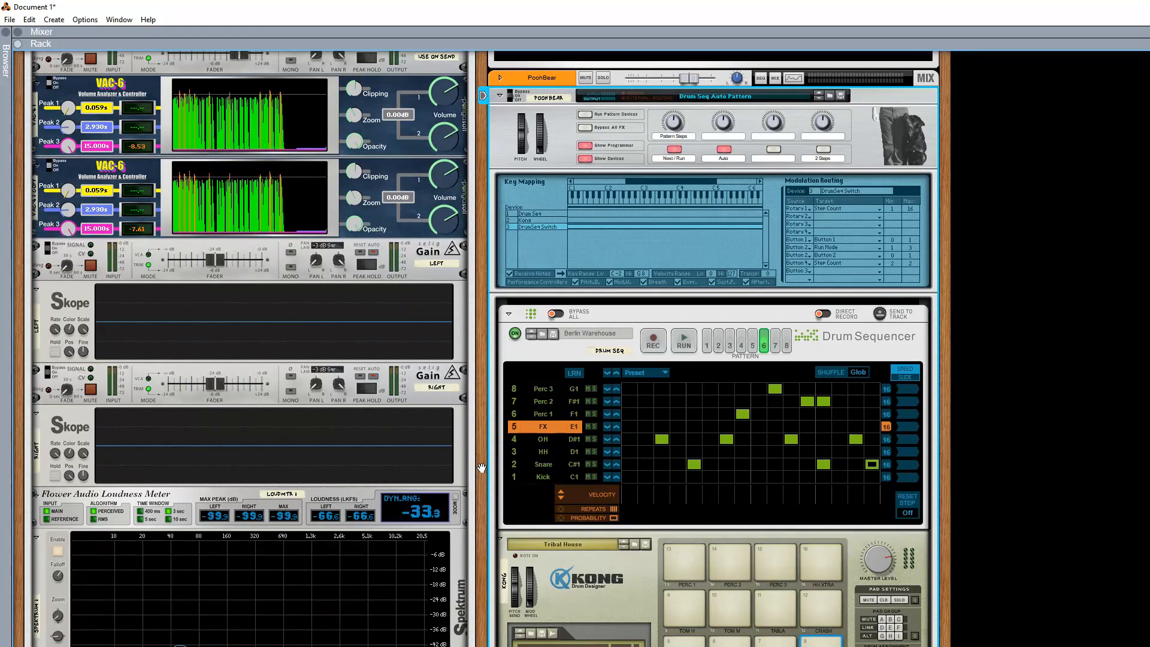
Create a new Thor Polysonic Synthesizer in the empty rack space below the PoohBear Combinator.
{"action": "scroll", "coordinate": [483, 466], "scroll_direction": "down", "scroll_amount": 10}
{"action": "scroll", "coordinate": [481, 467], "scroll_direction": "down", "scroll_amount": 5}
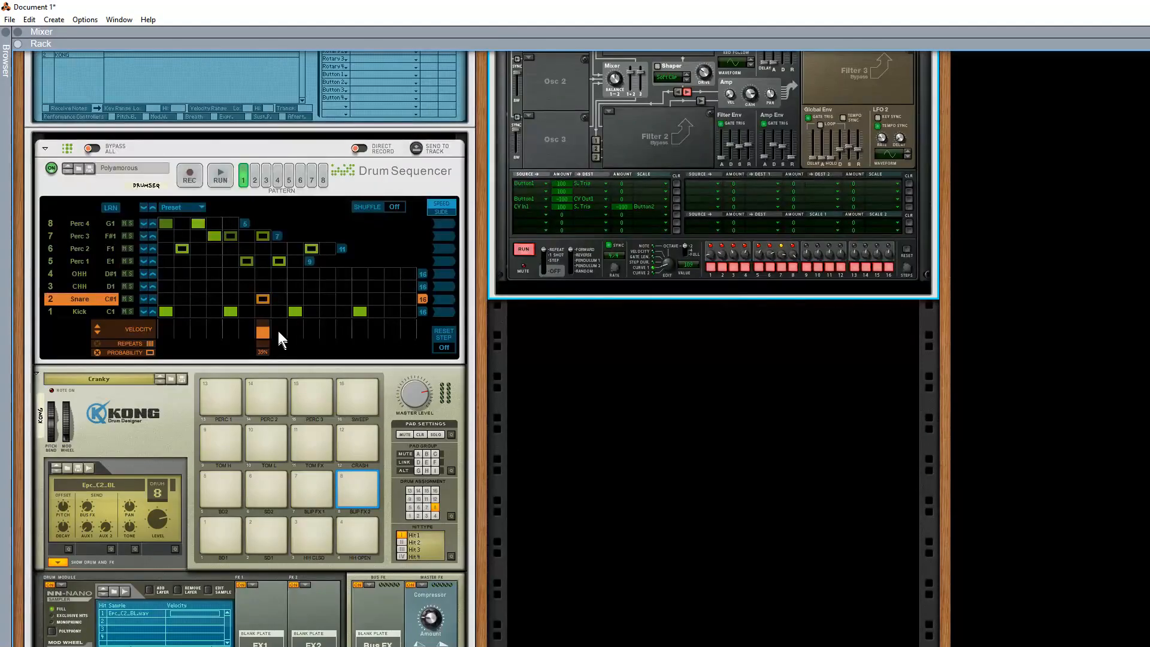
{"action": "scroll", "coordinate": [266, 320], "scroll_direction": "up", "scroll_amount": 4}
{"action": "scroll", "coordinate": [246, 372], "scroll_direction": "down", "scroll_amount": 9}
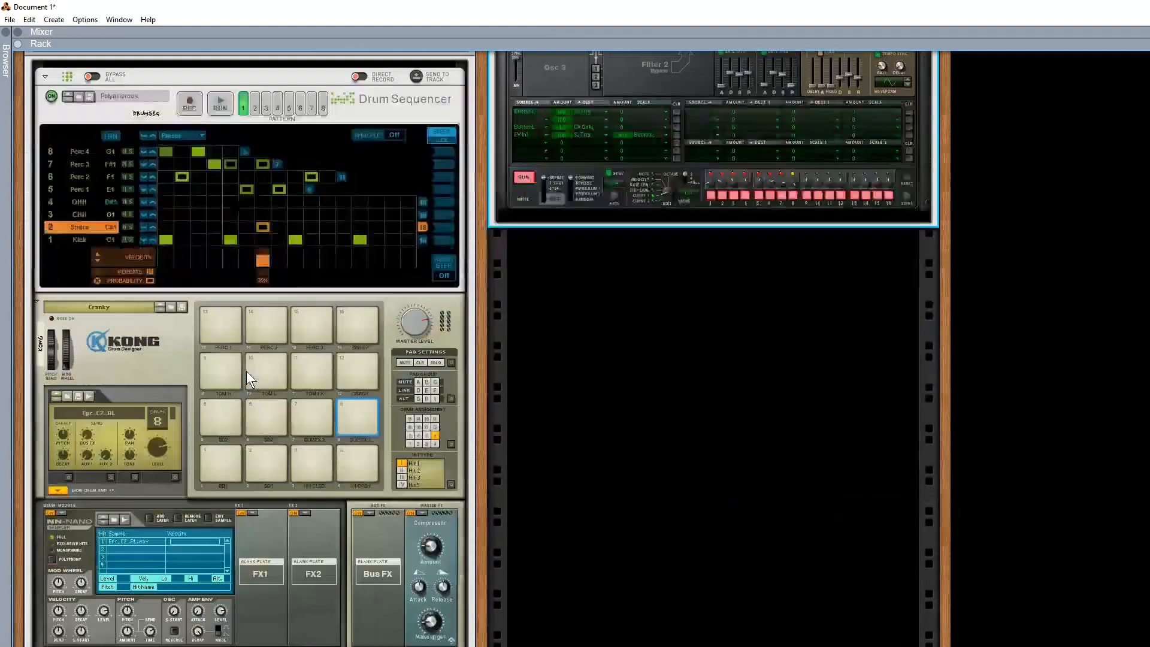
{"action": "scroll", "coordinate": [292, 207], "scroll_direction": "up", "scroll_amount": 3}
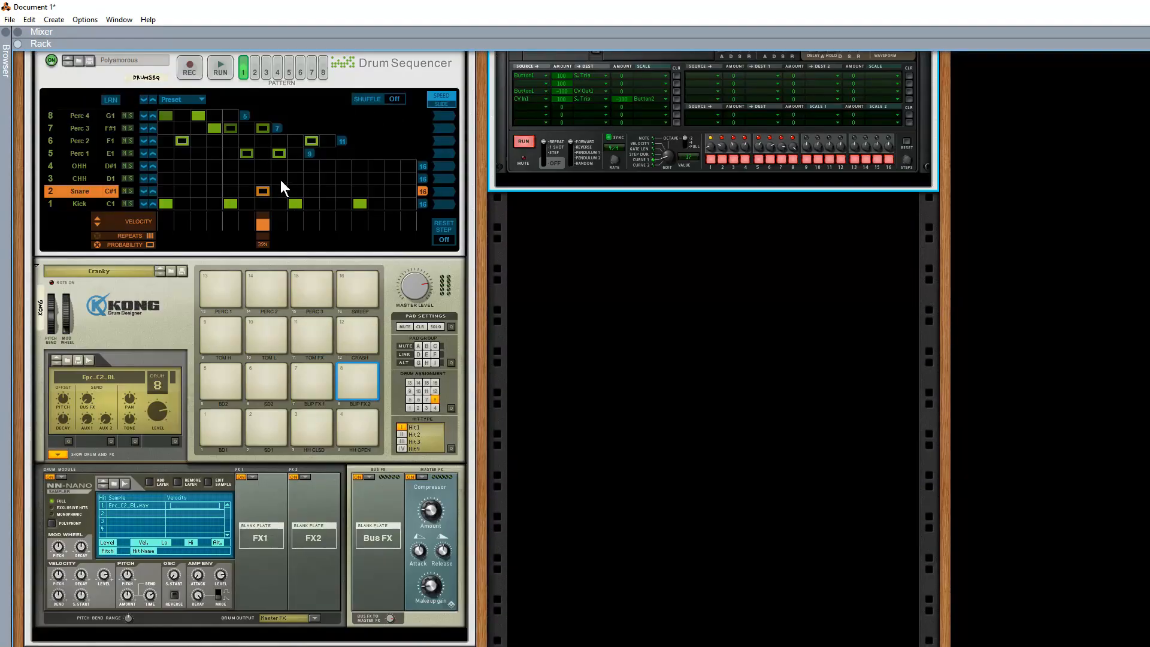
{"action": "scroll", "coordinate": [280, 180], "scroll_direction": "up", "scroll_amount": 2}
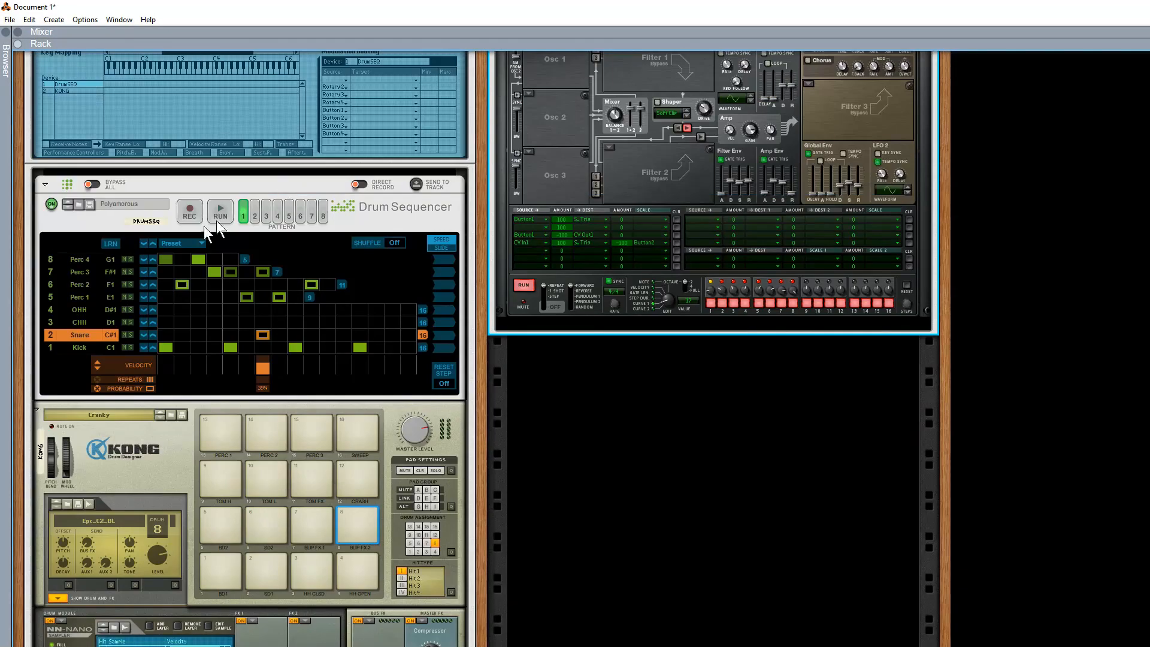
{"action": "right_click", "coordinate": [569, 475]}
{"action": "mouse_move", "coordinate": [658, 580]}
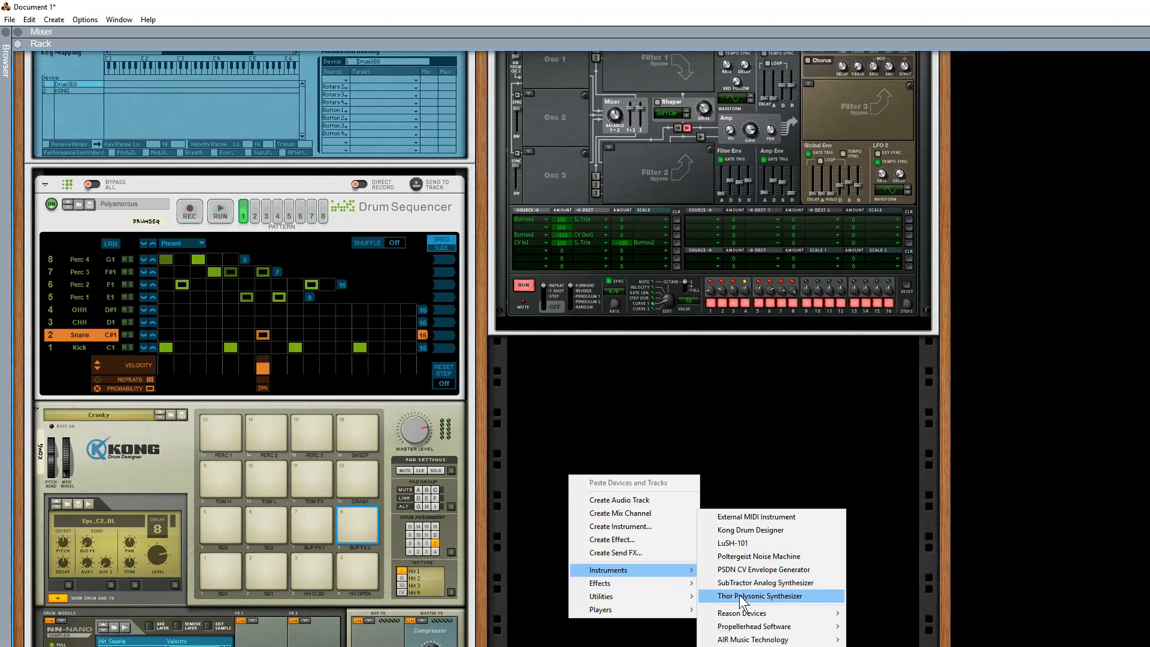
{"action": "left_click", "coordinate": [741, 597]}
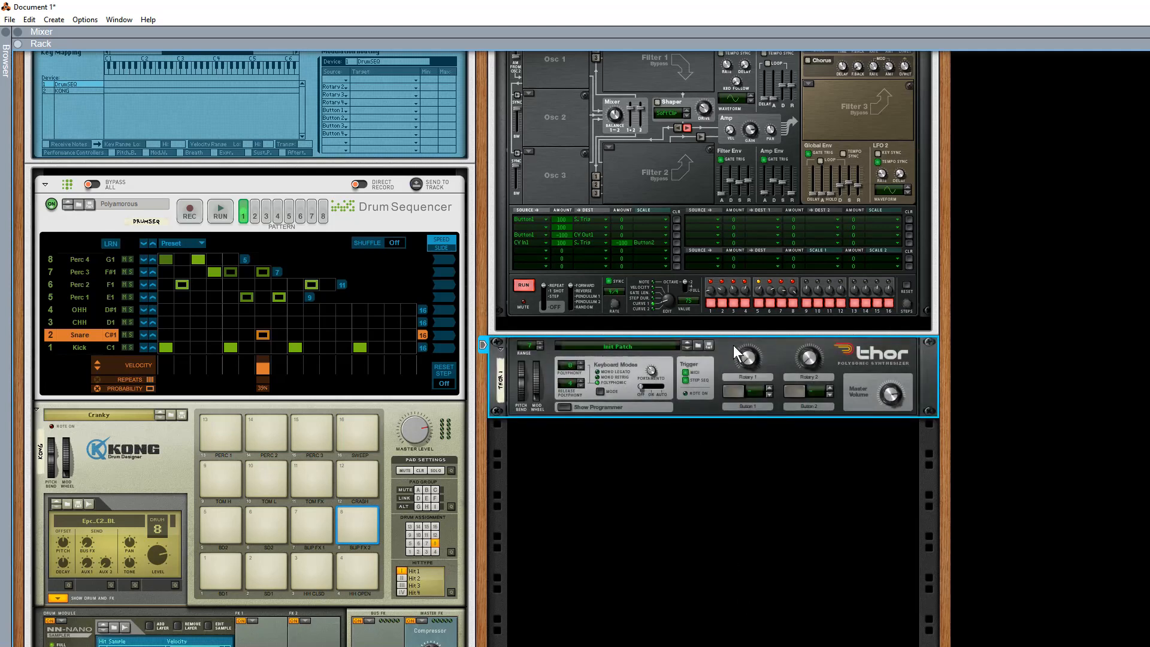
Move the new Thor into the Says Hi Combinator above its Drum Sequencer and show Thor's programmer.
{"action": "left_click_drag", "start_coordinate": [723, 351], "coordinate": [265, 184]}
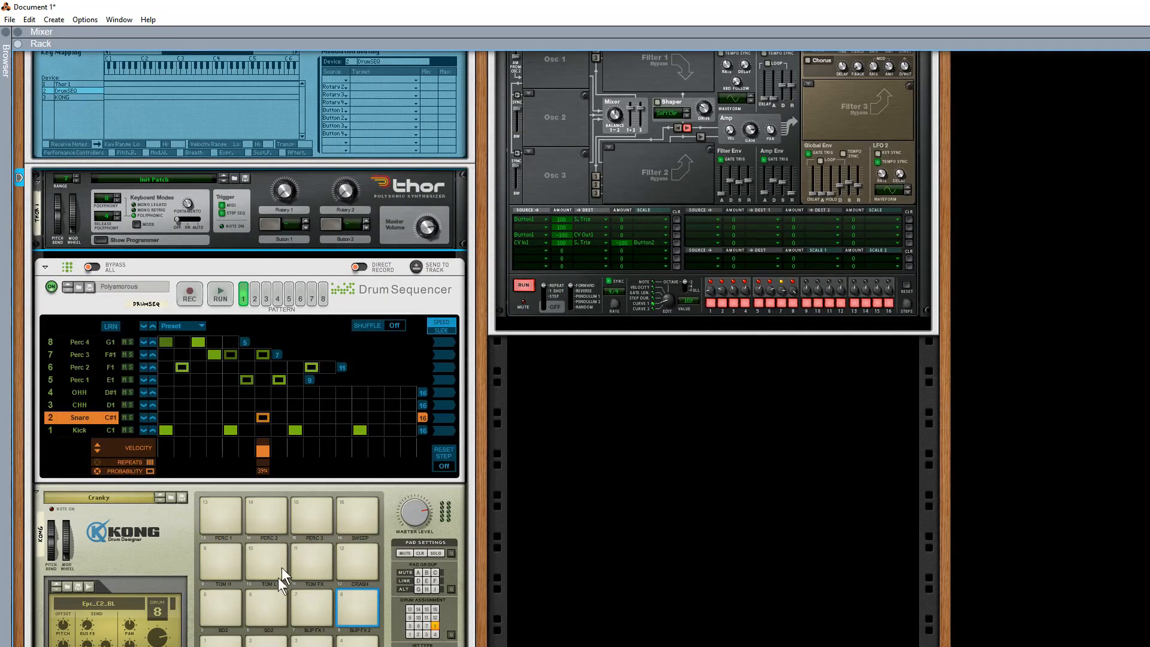
{"action": "left_click", "coordinate": [102, 241]}
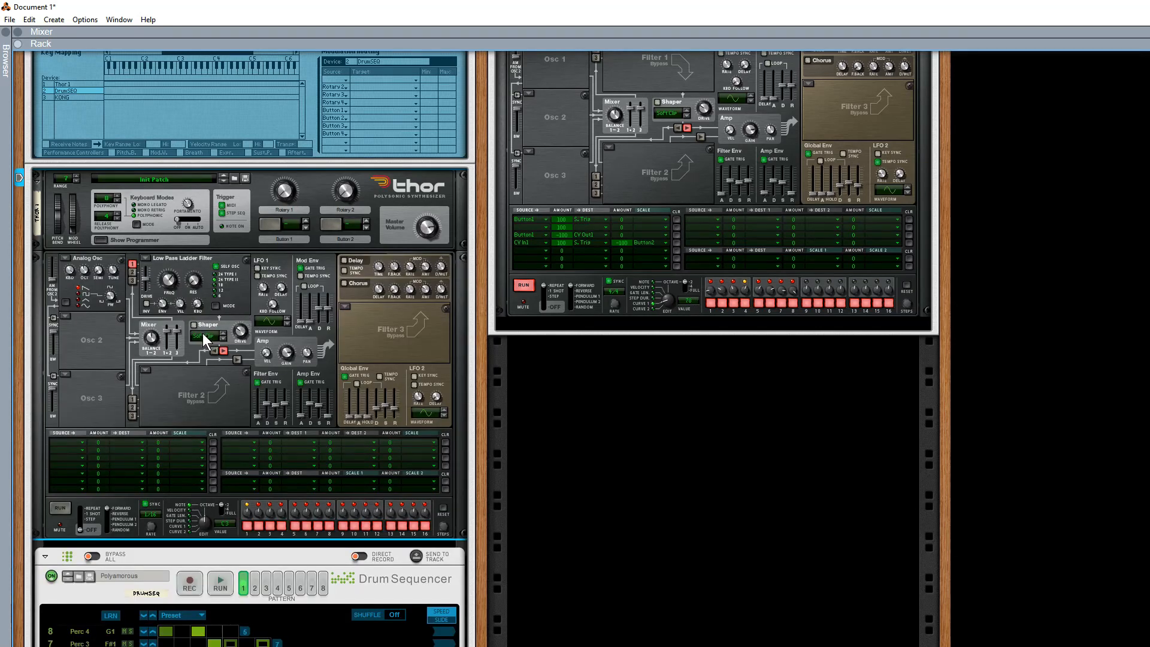
Turn off Thor's MIDI trigger and disable Receive Notes for Thor 1 in the Combinator's key mapping.
{"action": "left_click", "coordinate": [222, 213]}
{"action": "left_click", "coordinate": [70, 84]}
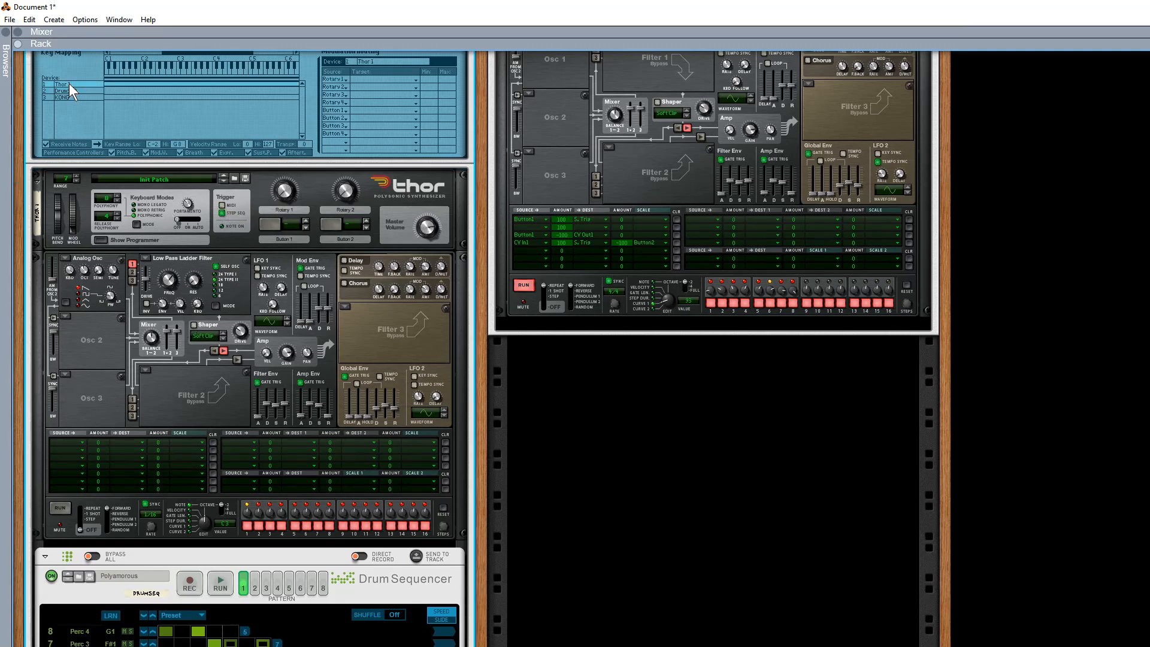
{"action": "left_click", "coordinate": [44, 144]}
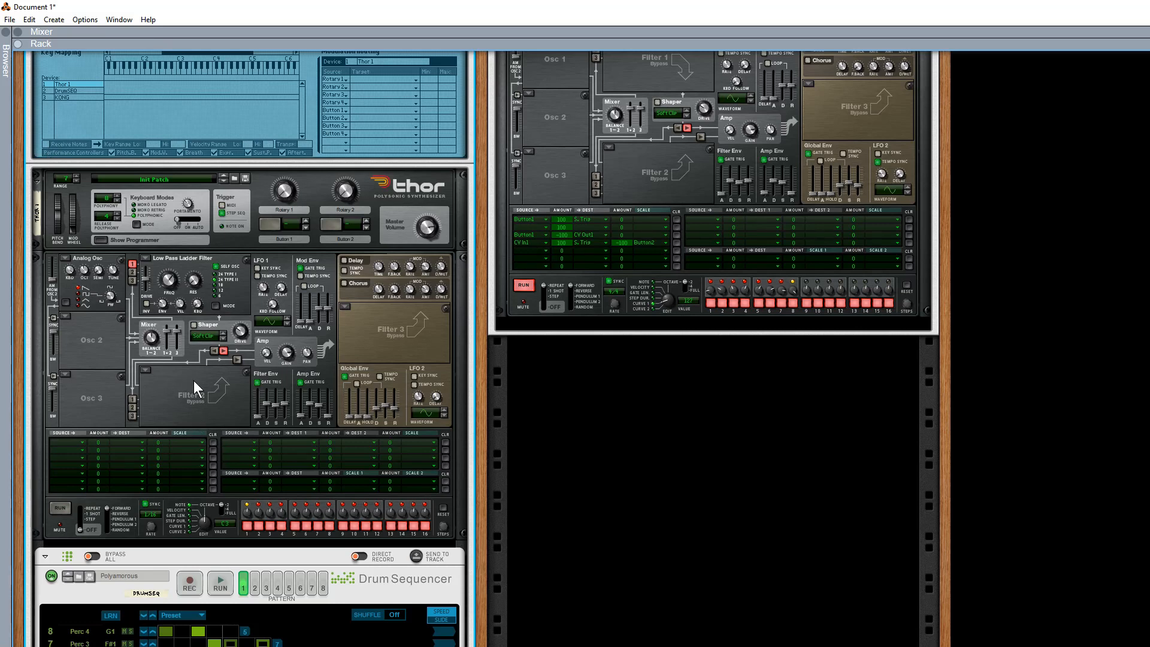
Cable Thor's step sequencer Curve 1 CV output to the Says Hi Combinator's Programmer CV In 1 on the rear of the rack.
{"action": "key", "text": "Tab"}
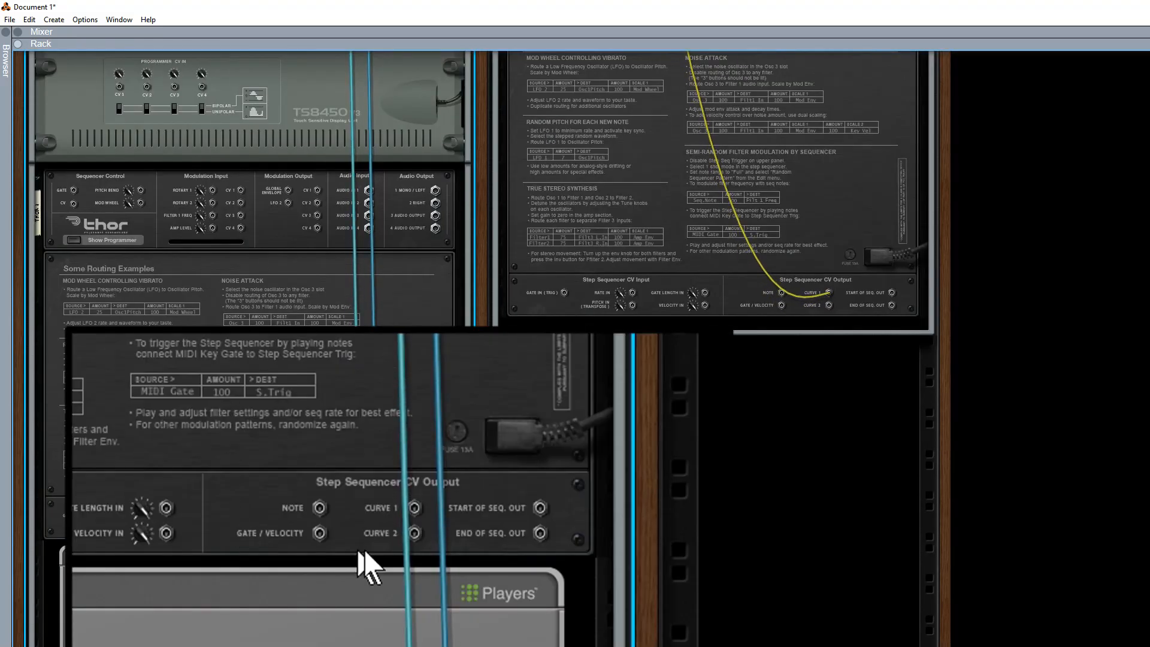
{"action": "left_click_drag", "start_coordinate": [414, 508], "coordinate": [119, 88]}
{"action": "scroll", "coordinate": [138, 168], "scroll_direction": "up", "scroll_amount": 1}
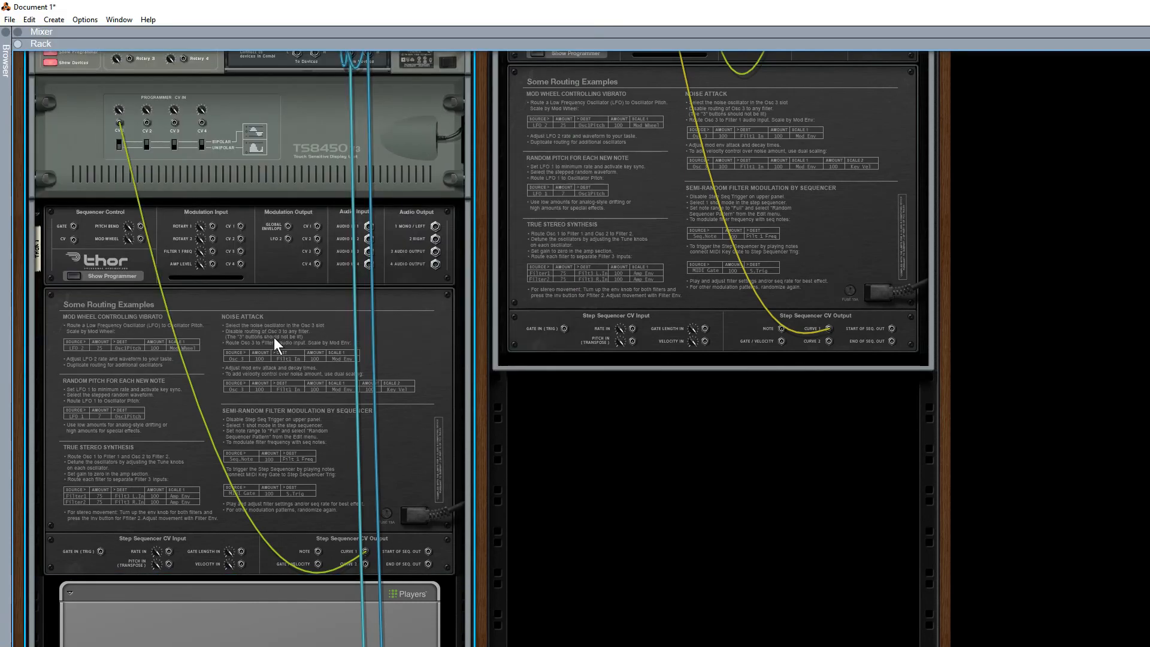
{"action": "key", "text": "Tab"}
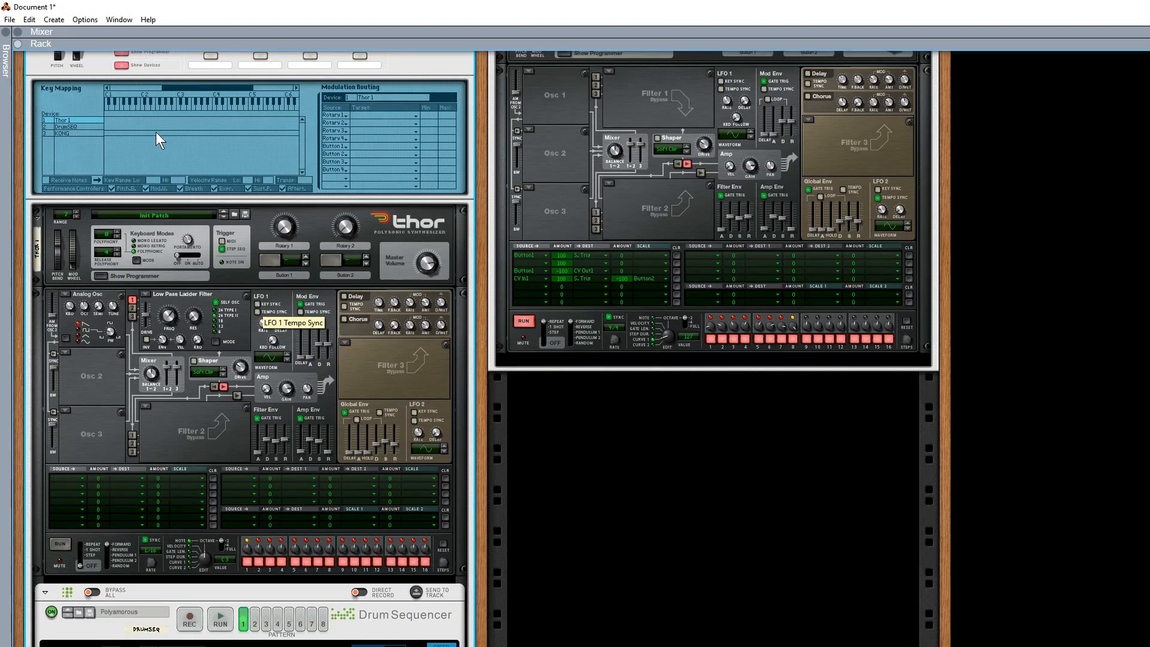
Route CV In 1 to Pattern Select for the DrumSEQ device in the Combinator's modulation routing.
{"action": "left_click", "coordinate": [81, 127]}
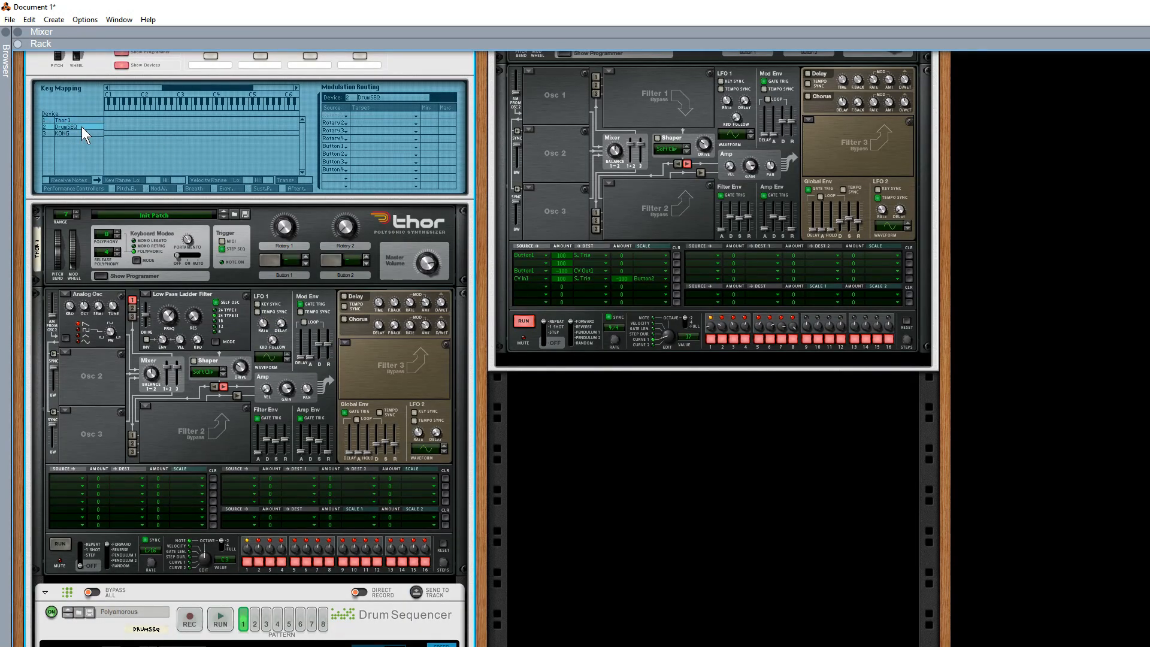
{"action": "left_click", "coordinate": [344, 116]}
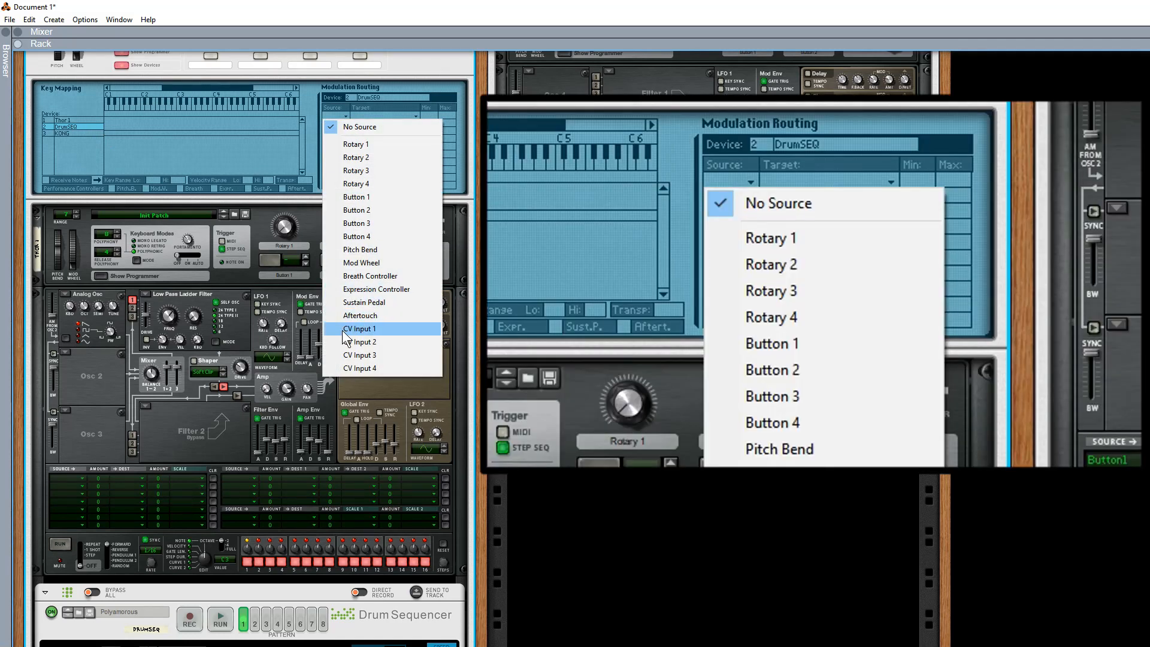
{"action": "left_click", "coordinate": [377, 329]}
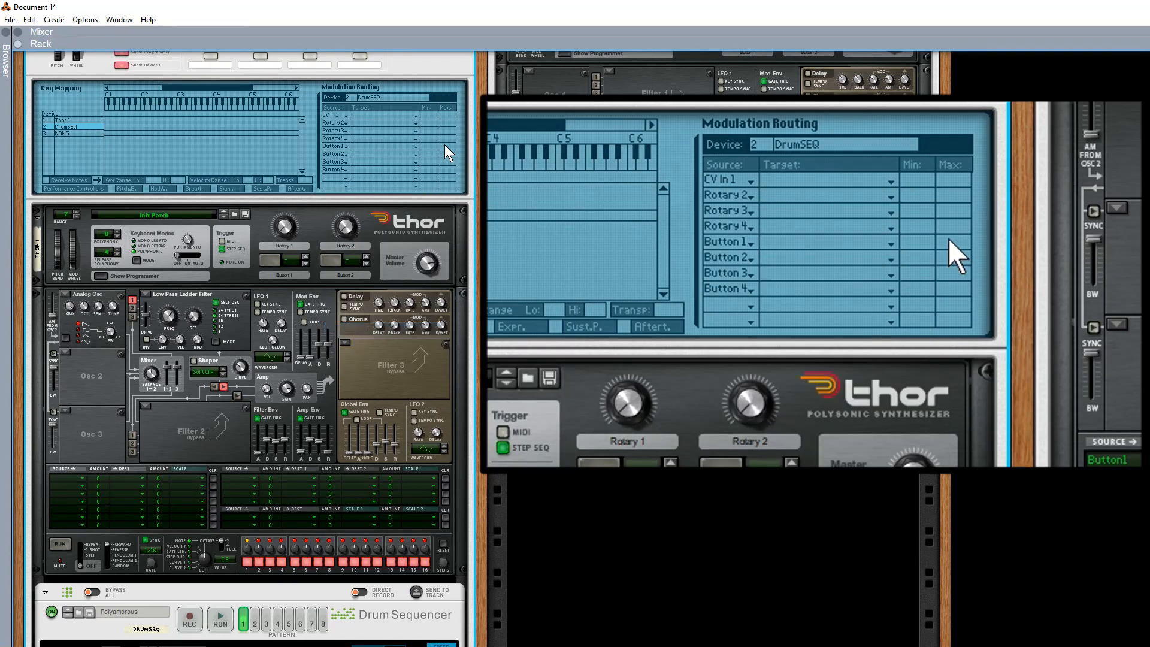
{"action": "left_click", "coordinate": [416, 116]}
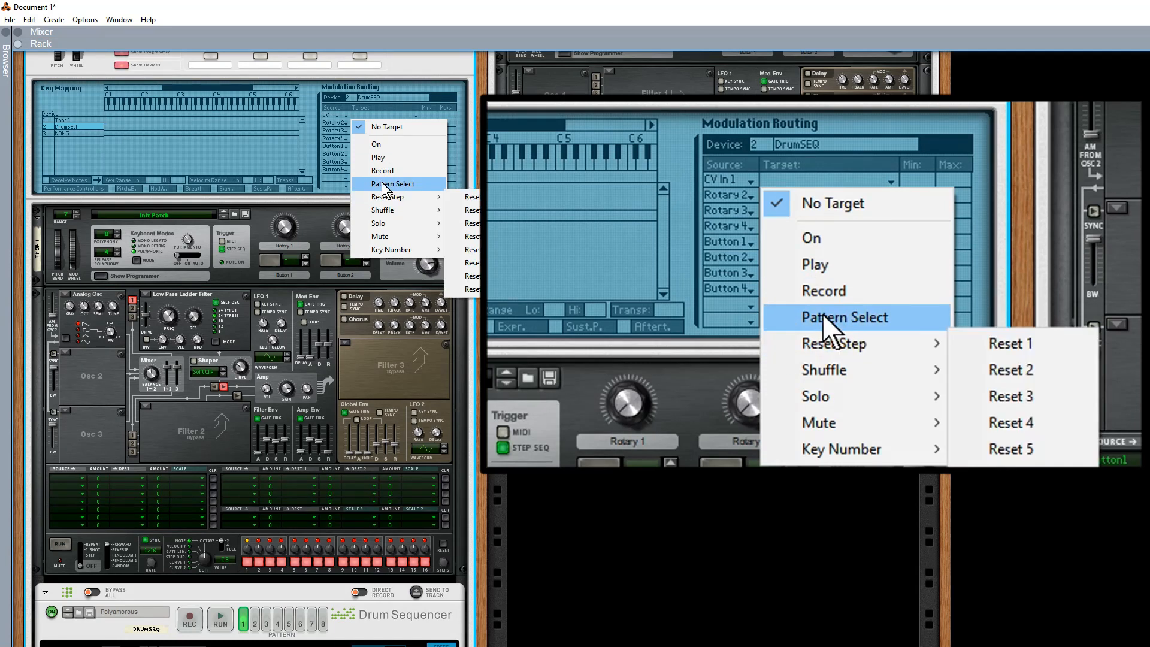
{"action": "left_click", "coordinate": [410, 188]}
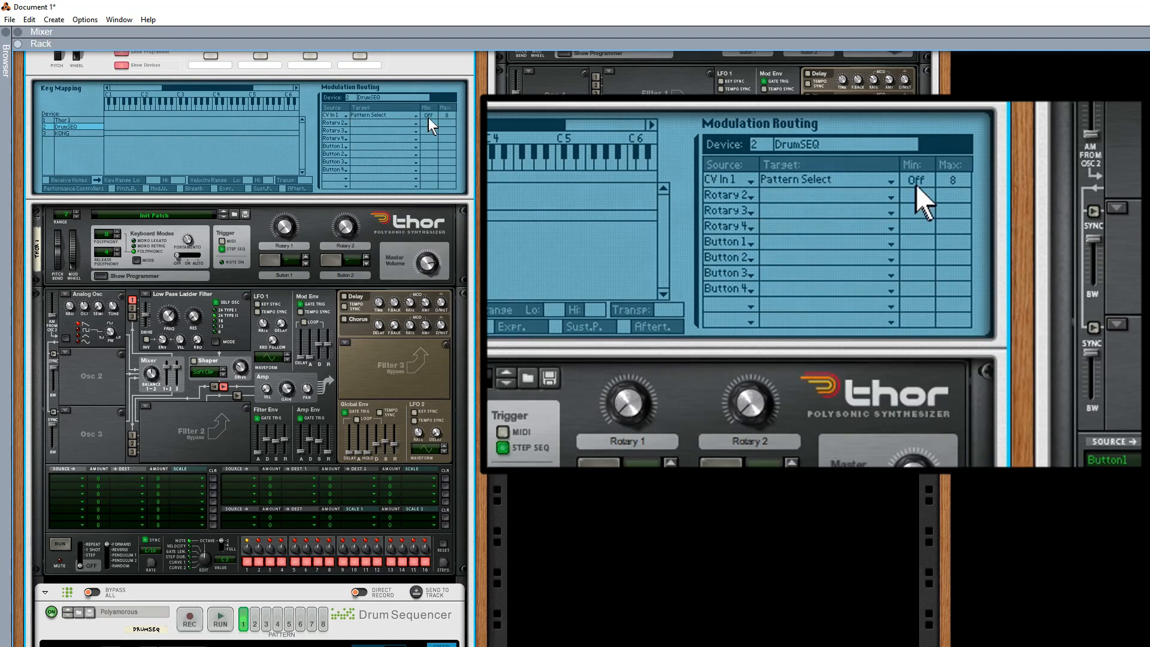
{"action": "mouse_move", "coordinate": [444, 117]}
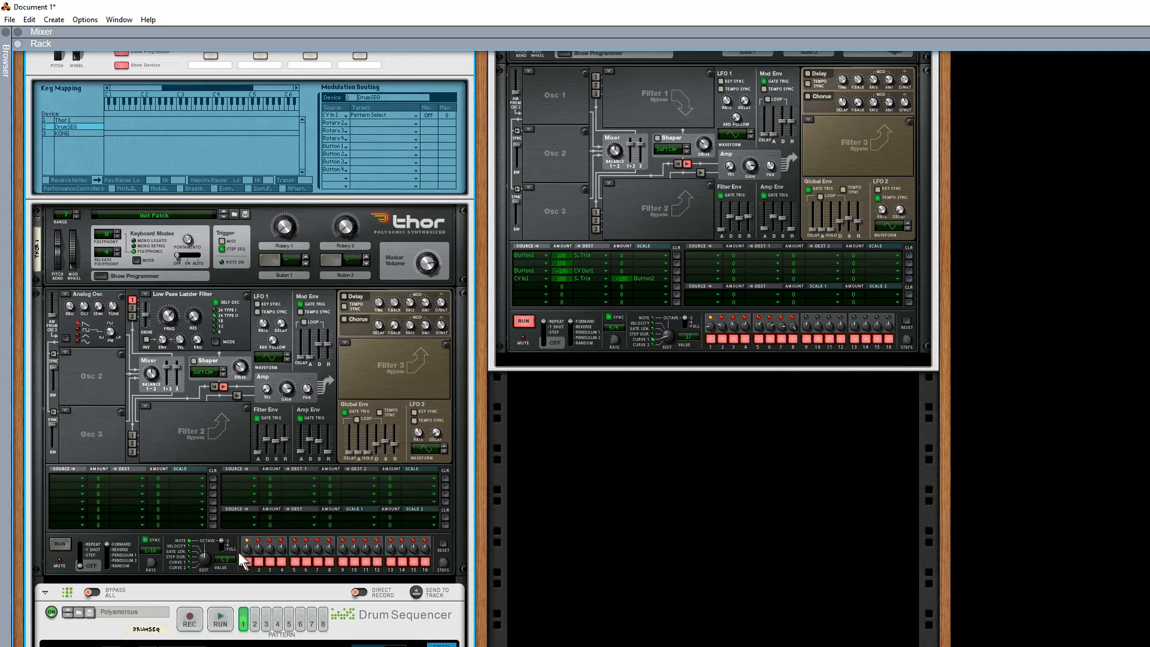
Limit Thor's step sequencer to two steps and set their Curve 1 values to 11 for step 1 and 38 for step 2.
{"action": "left_click_drag", "start_coordinate": [203, 557], "coordinate": [204, 612]}
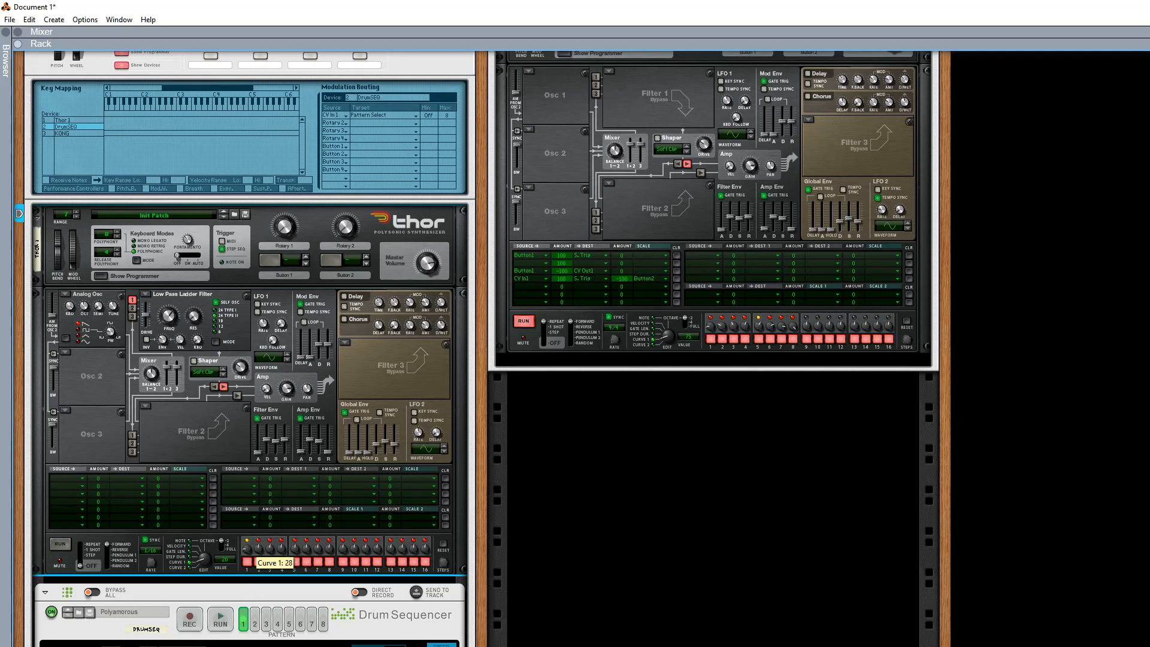
{"action": "left_click_drag", "start_coordinate": [264, 603], "coordinate": [260, 512]}
{"action": "left_click_drag", "start_coordinate": [261, 531], "coordinate": [248, 475]}
{"action": "scroll", "coordinate": [248, 476], "scroll_direction": "down", "scroll_amount": 2}
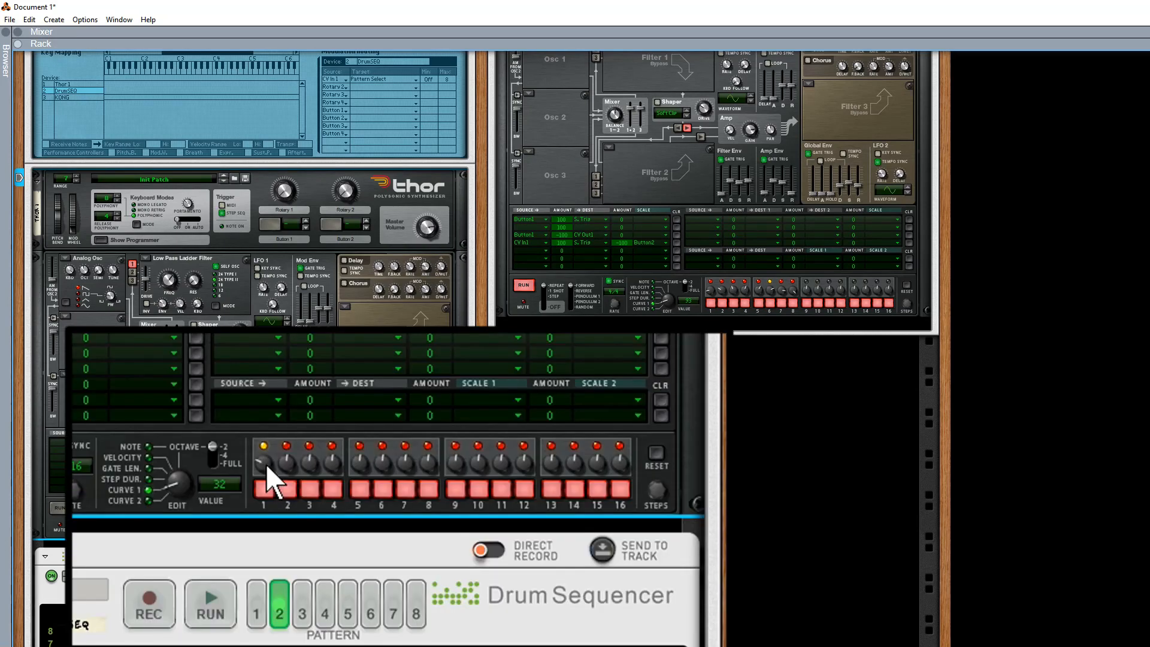
{"action": "left_click_drag", "start_coordinate": [247, 516], "coordinate": [305, 644]}
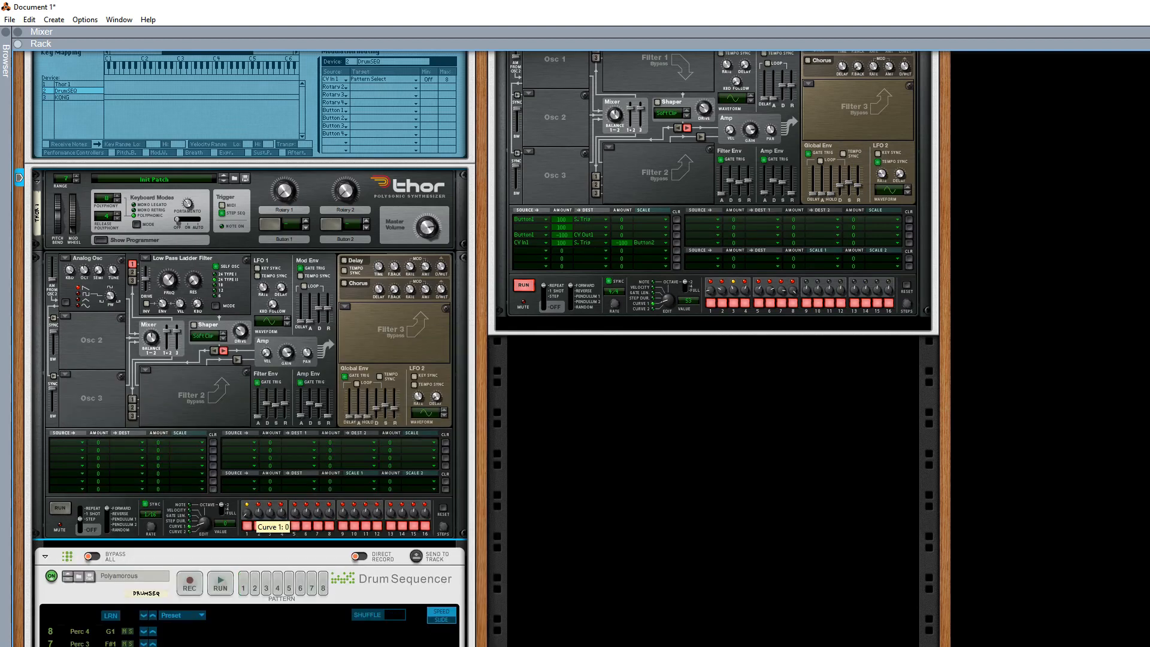
{"action": "scroll", "coordinate": [303, 604], "scroll_direction": "down", "scroll_amount": 5}
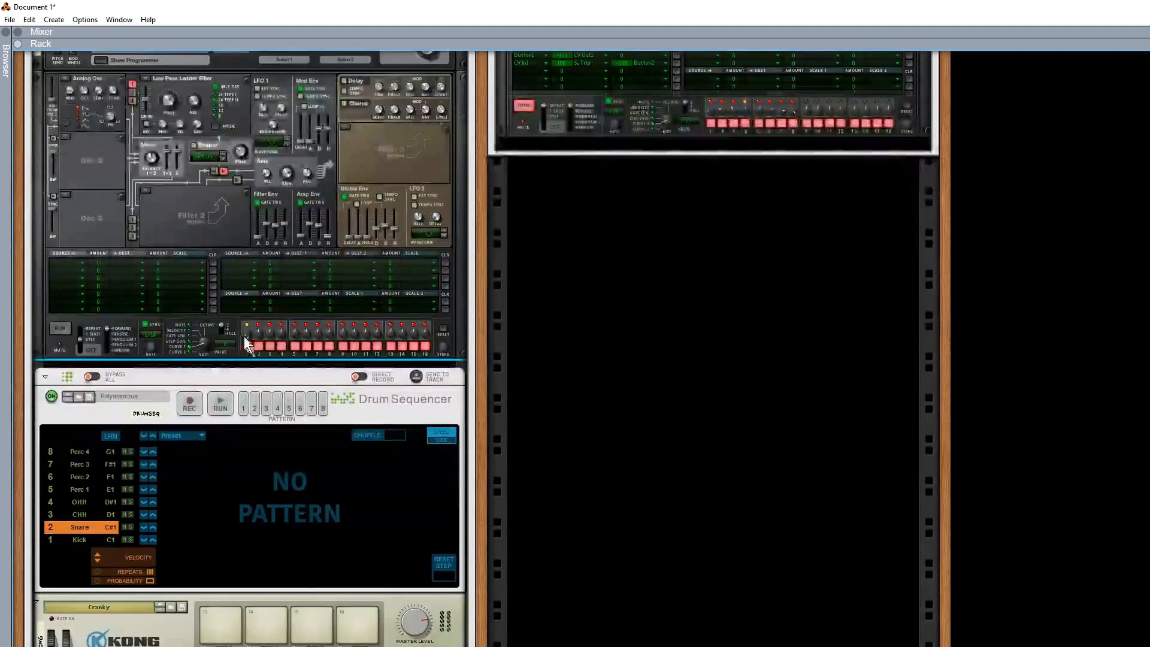
{"action": "left_click_drag", "start_coordinate": [248, 334], "coordinate": [253, 308]}
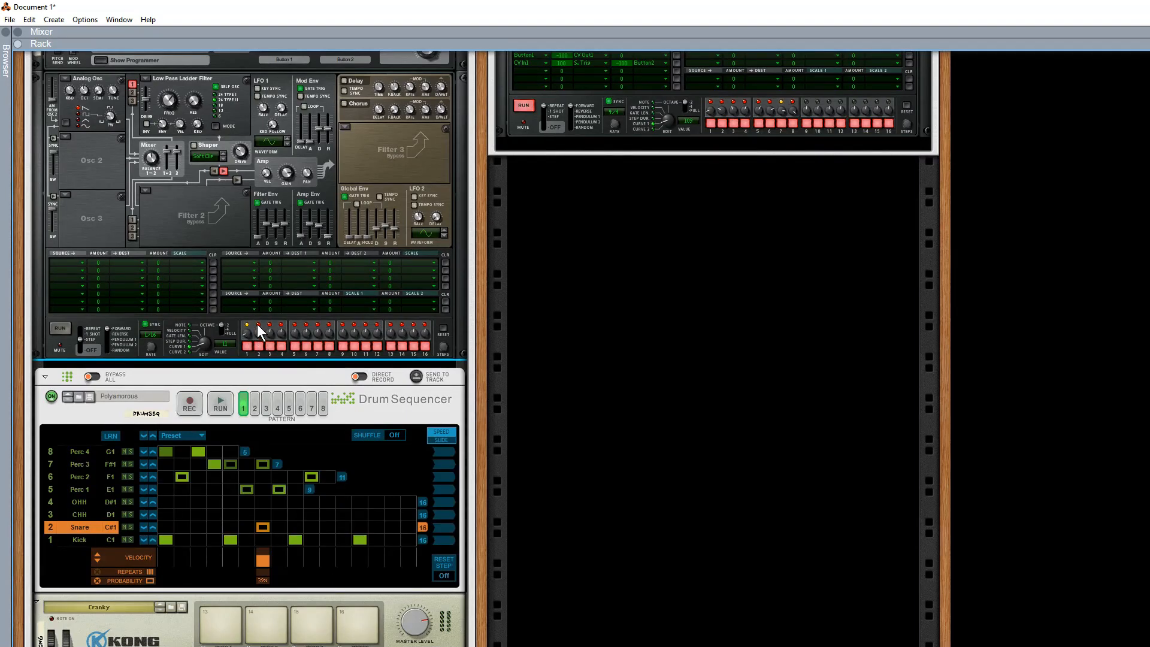
{"action": "left_click", "coordinate": [58, 328]}
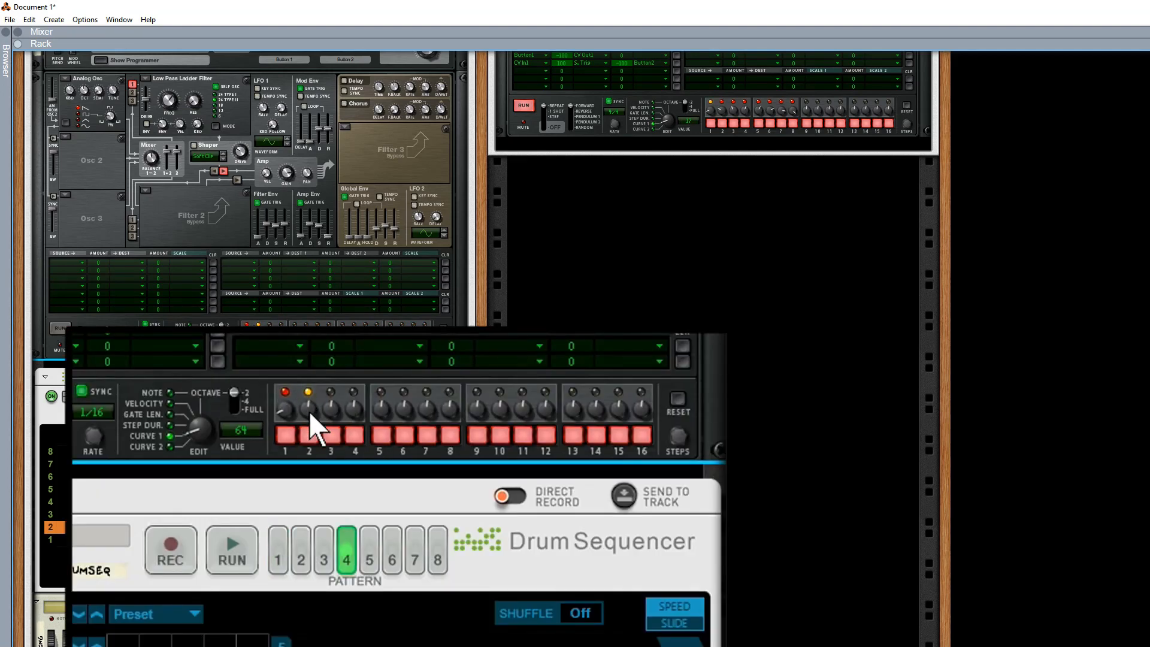
{"action": "left_click_drag", "start_coordinate": [309, 411], "coordinate": [326, 537]}
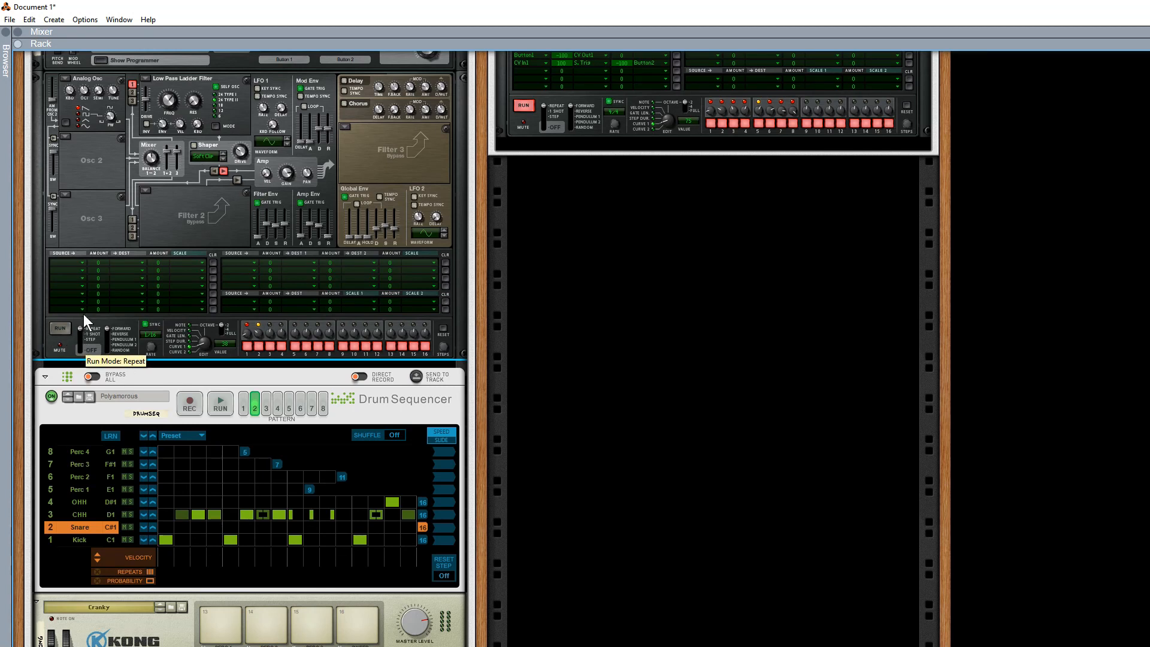
Start Thor's step sequencer in Repeat mode and set its synced rate to 4/4.
{"action": "left_click", "coordinate": [60, 328]}
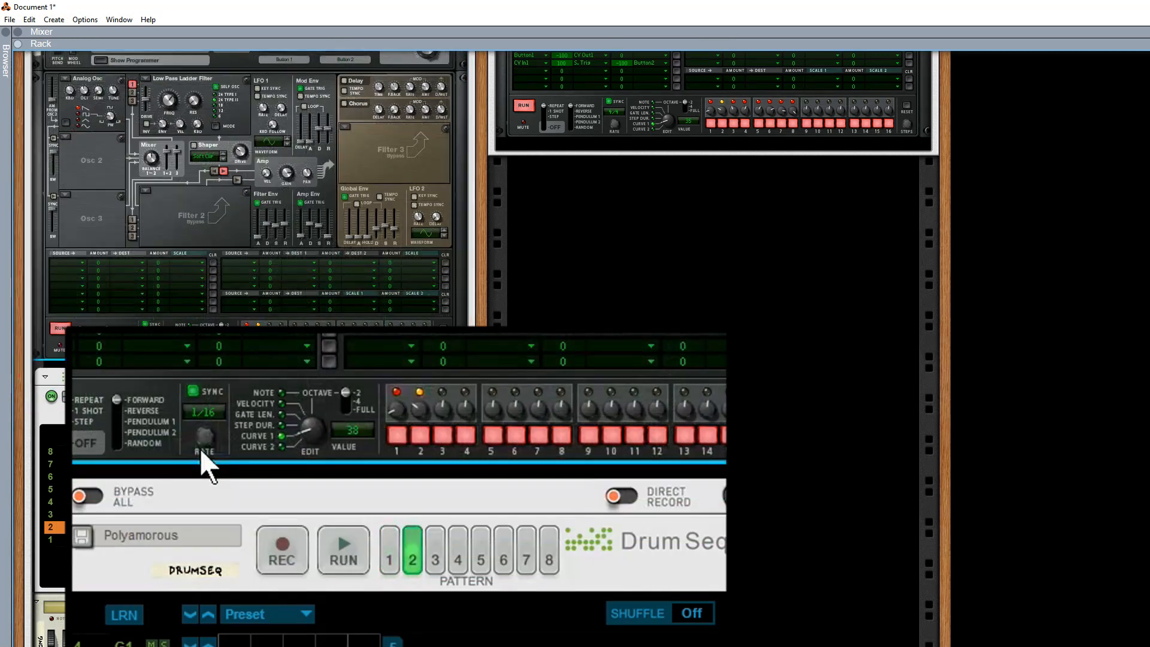
{"action": "left_click_drag", "start_coordinate": [200, 443], "coordinate": [222, 646]}
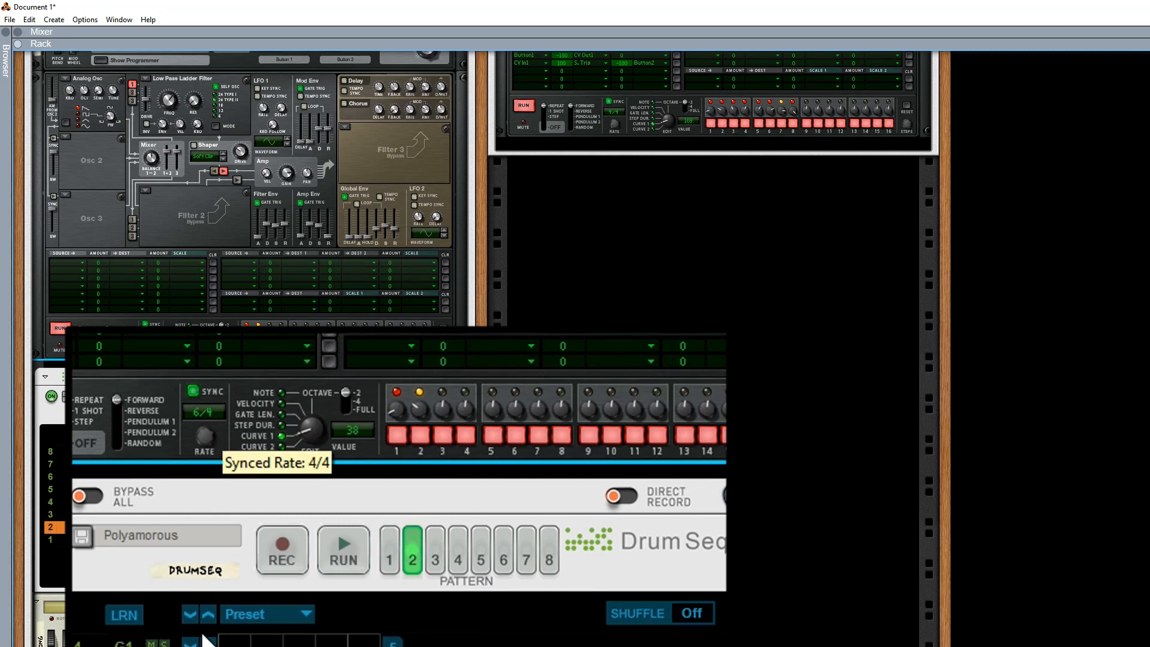
{"action": "left_click_drag", "start_coordinate": [204, 436], "coordinate": [204, 429]}
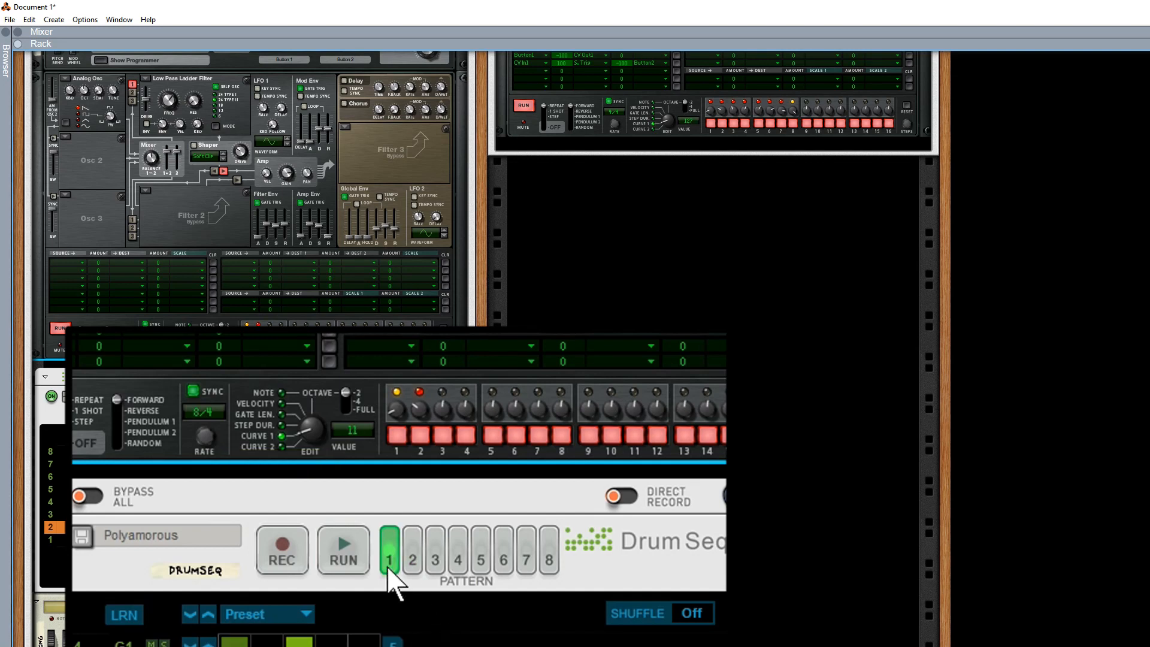
{"action": "left_click", "coordinate": [414, 560]}
{"action": "left_click_drag", "start_coordinate": [202, 435], "coordinate": [275, 334]}
Run the Drum Sequencer and toggle Thor's step sequencer off, on and off again to control the automatic pattern switching.
{"action": "left_click", "coordinate": [219, 411]}
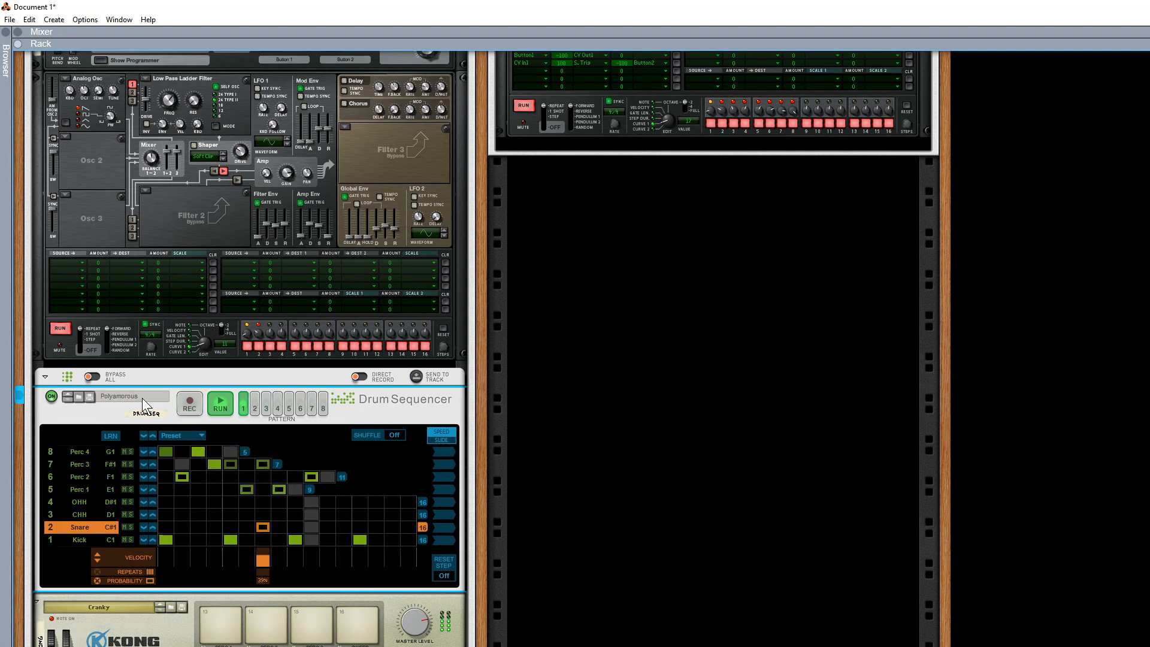
{"action": "left_click", "coordinate": [61, 329]}
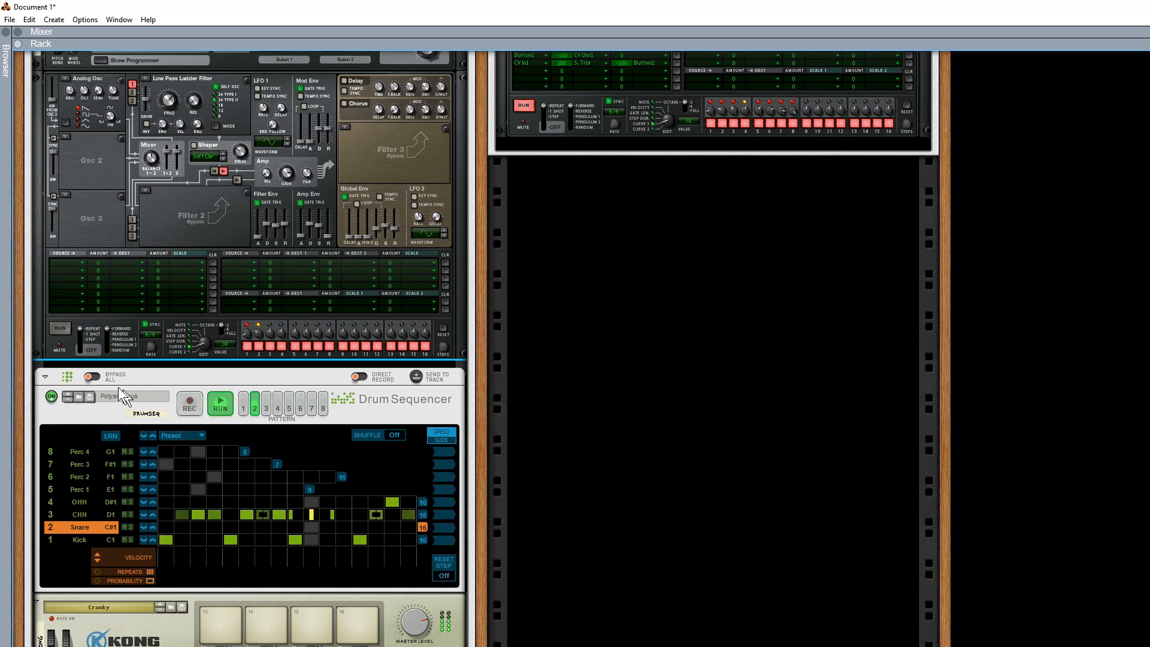
{"action": "left_click", "coordinate": [60, 329]}
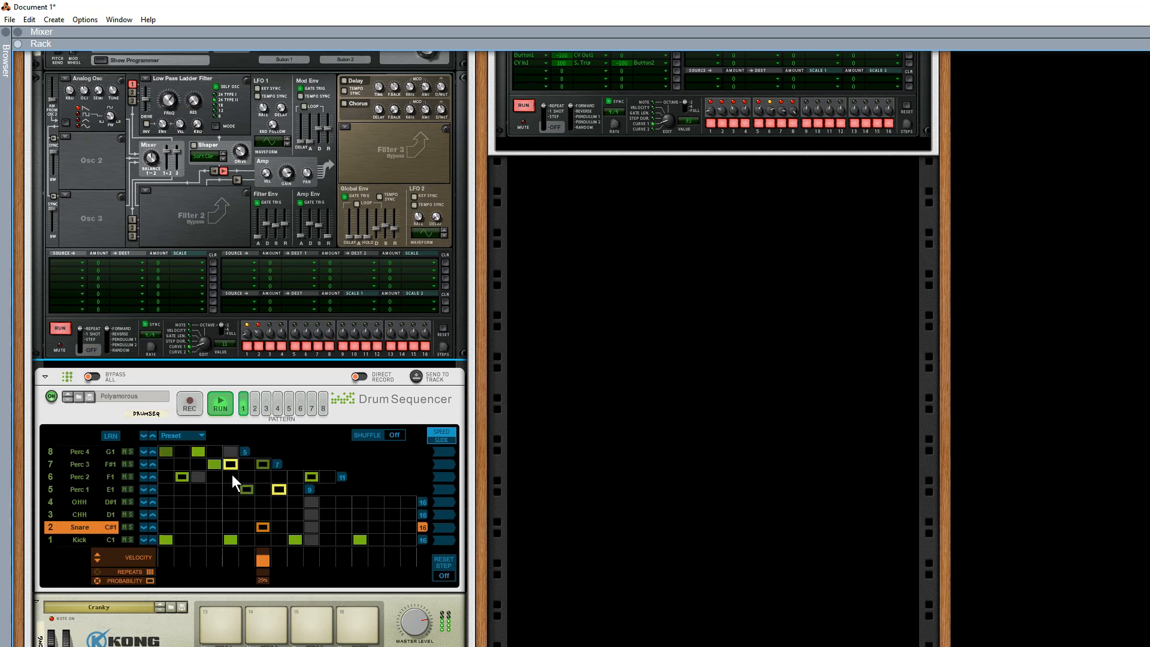
{"action": "left_click", "coordinate": [59, 328]}
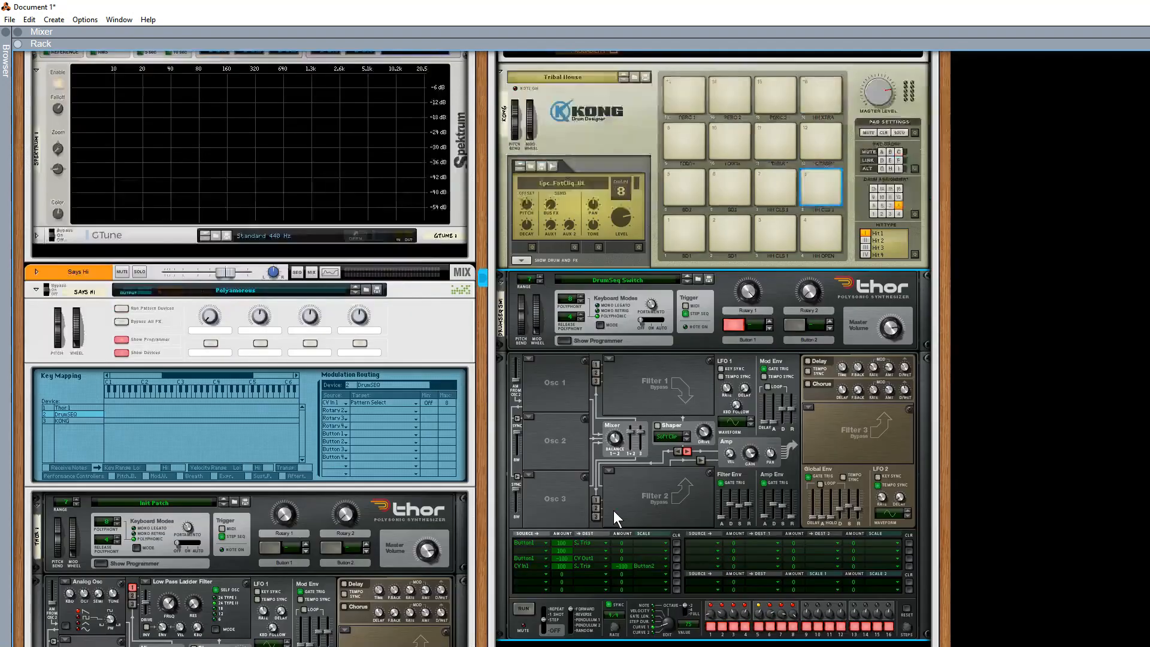
Turn on Auto pattern switching in the PoohBear Combinator and run its pattern devices.
{"action": "scroll", "coordinate": [614, 511], "scroll_direction": "up", "scroll_amount": 10}
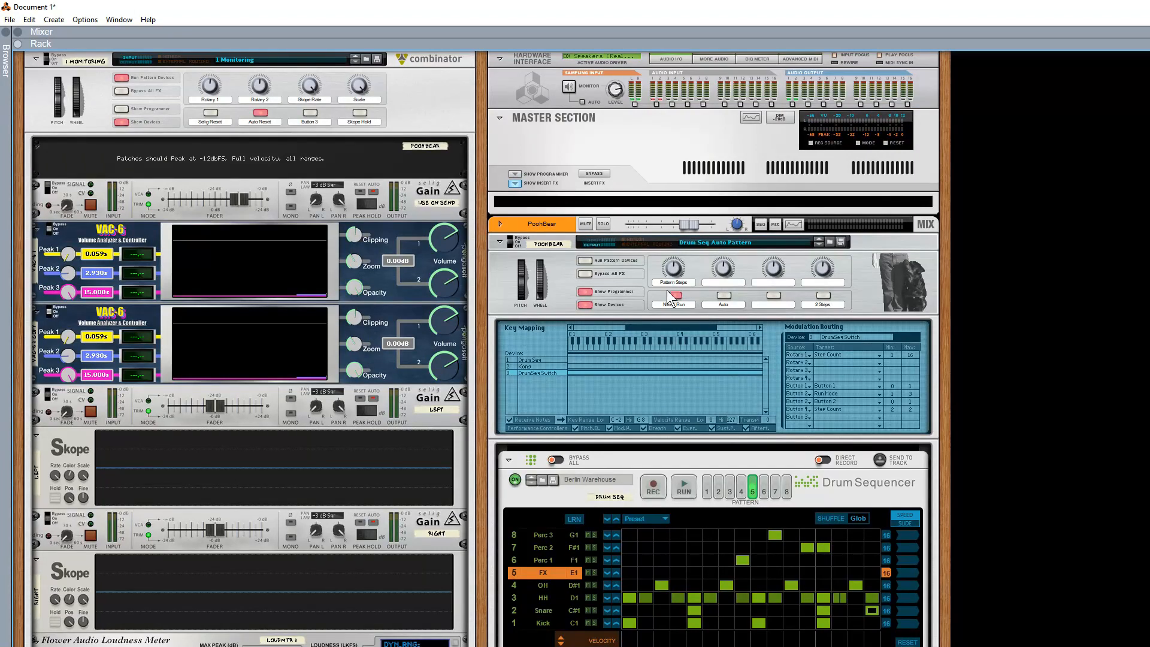
{"action": "left_click", "coordinate": [727, 296]}
{"action": "left_click", "coordinate": [587, 262]}
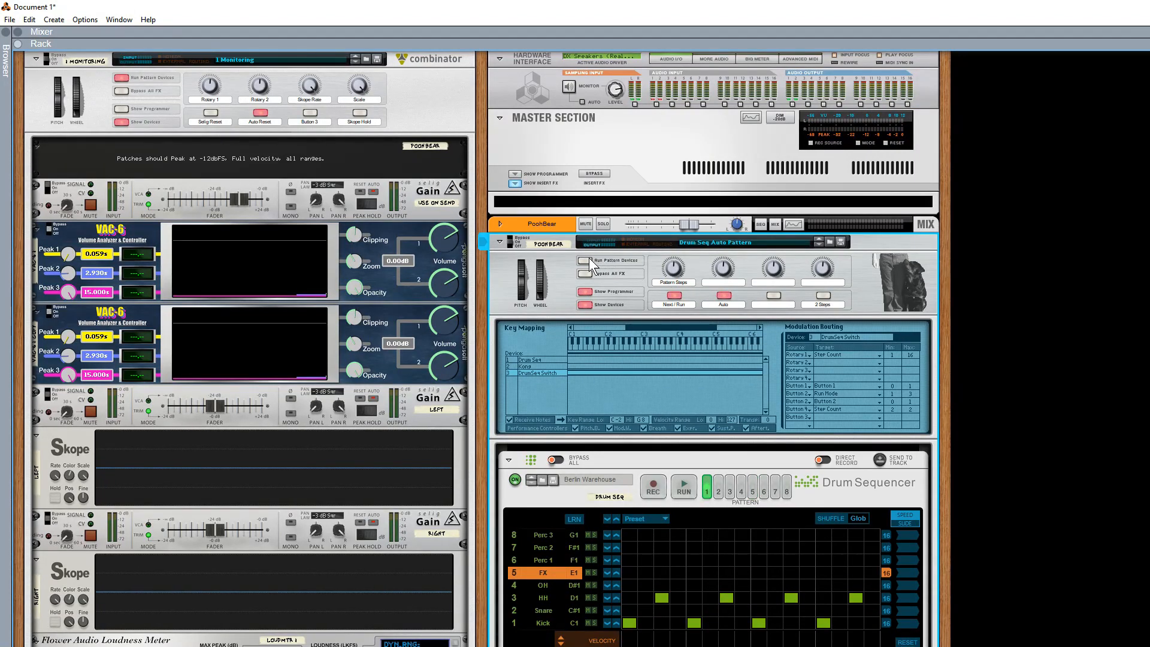